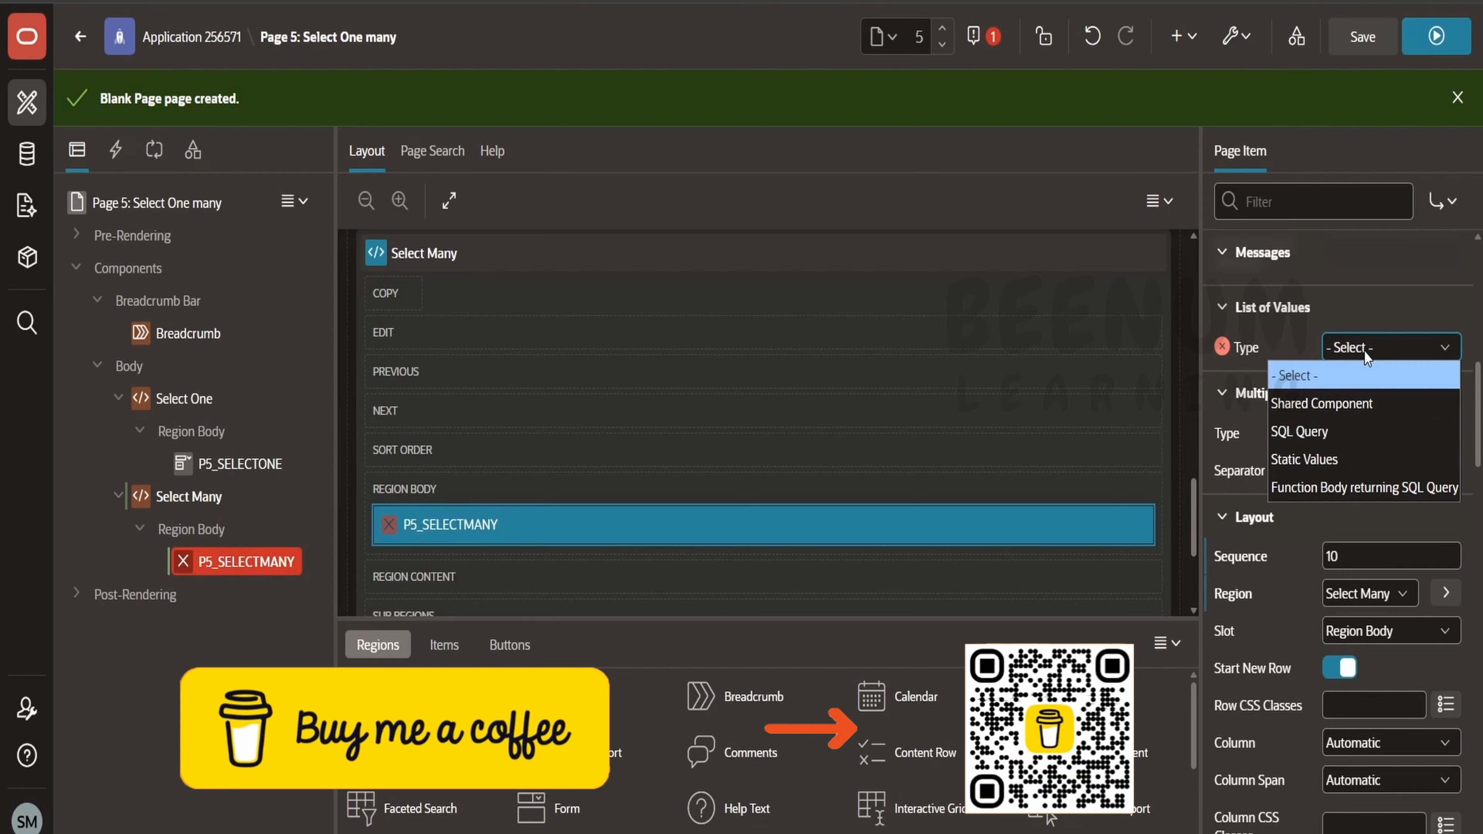
Step: Set the list of values type of P5_SELECTMANY to Static Values and view its static entries
{"action": "left_click", "coordinate": [1369, 454]}
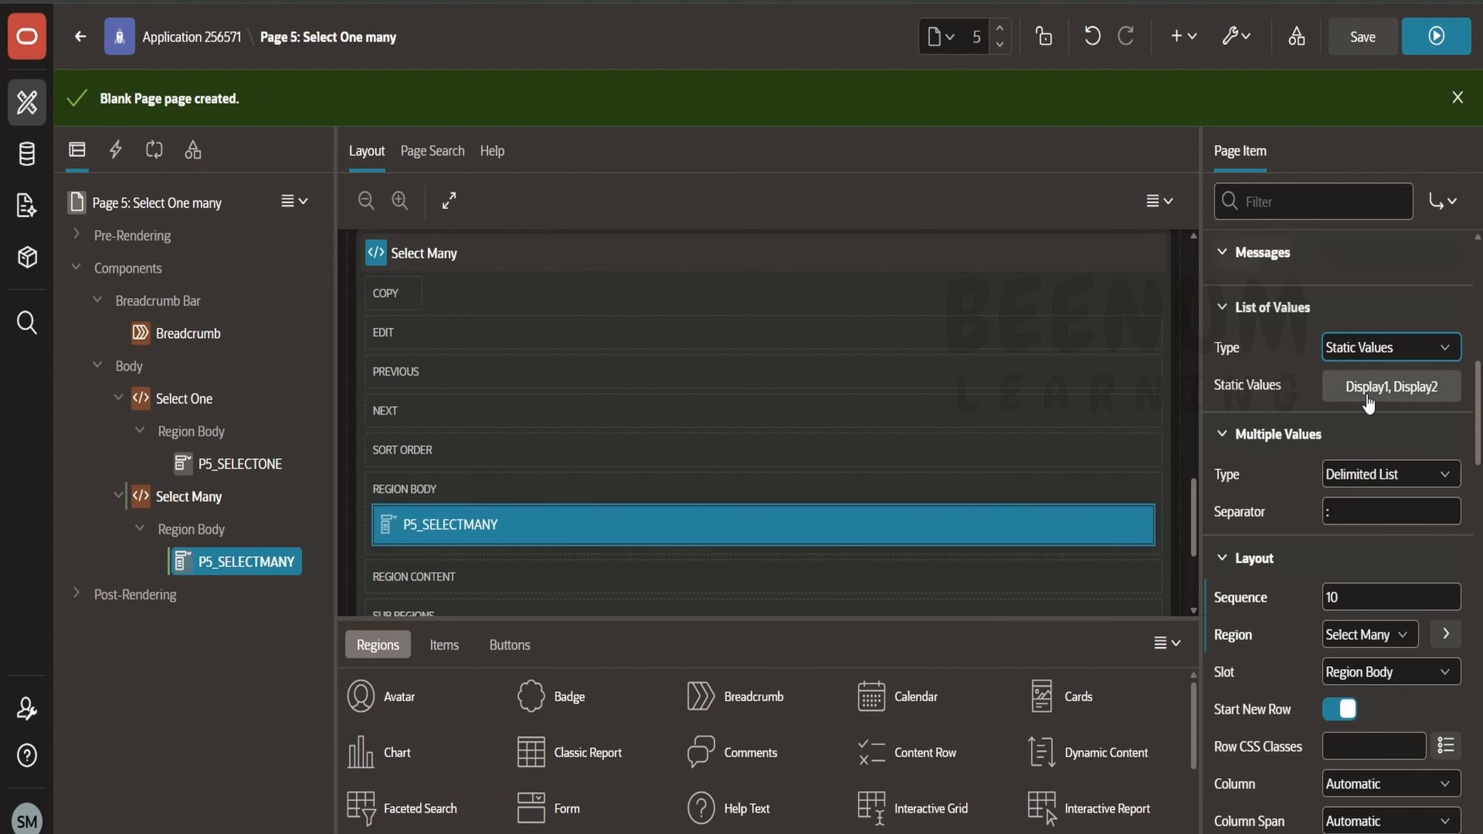
{"action": "left_click", "coordinate": [1391, 386]}
{"action": "left_click", "coordinate": [969, 284]}
Step: Try SQL Query as the P5_SELECTMANY list of values type and read the help on its display and return values
{"action": "left_click", "coordinate": [1377, 349]}
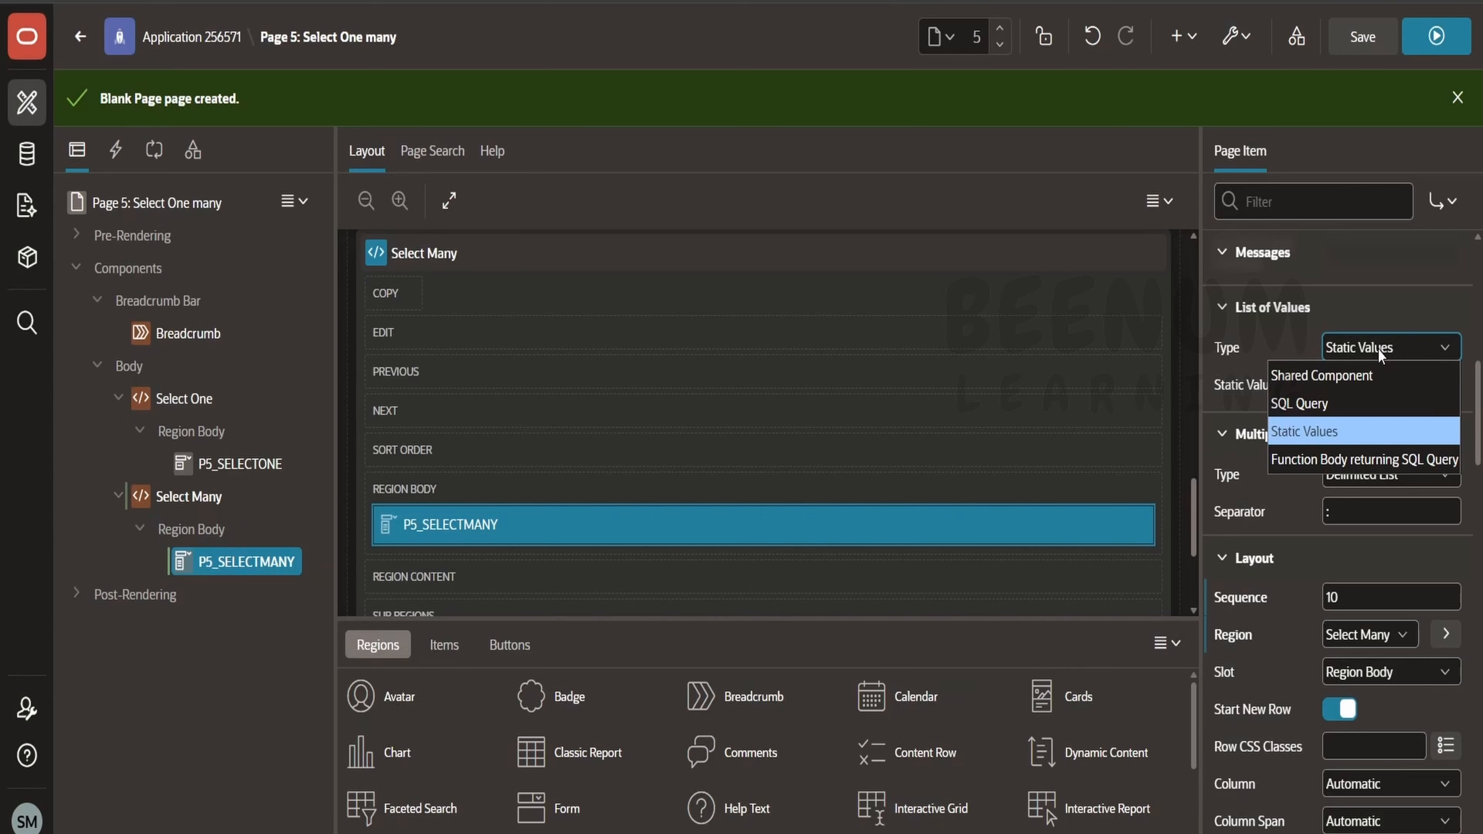
{"action": "left_click", "coordinate": [1331, 398]}
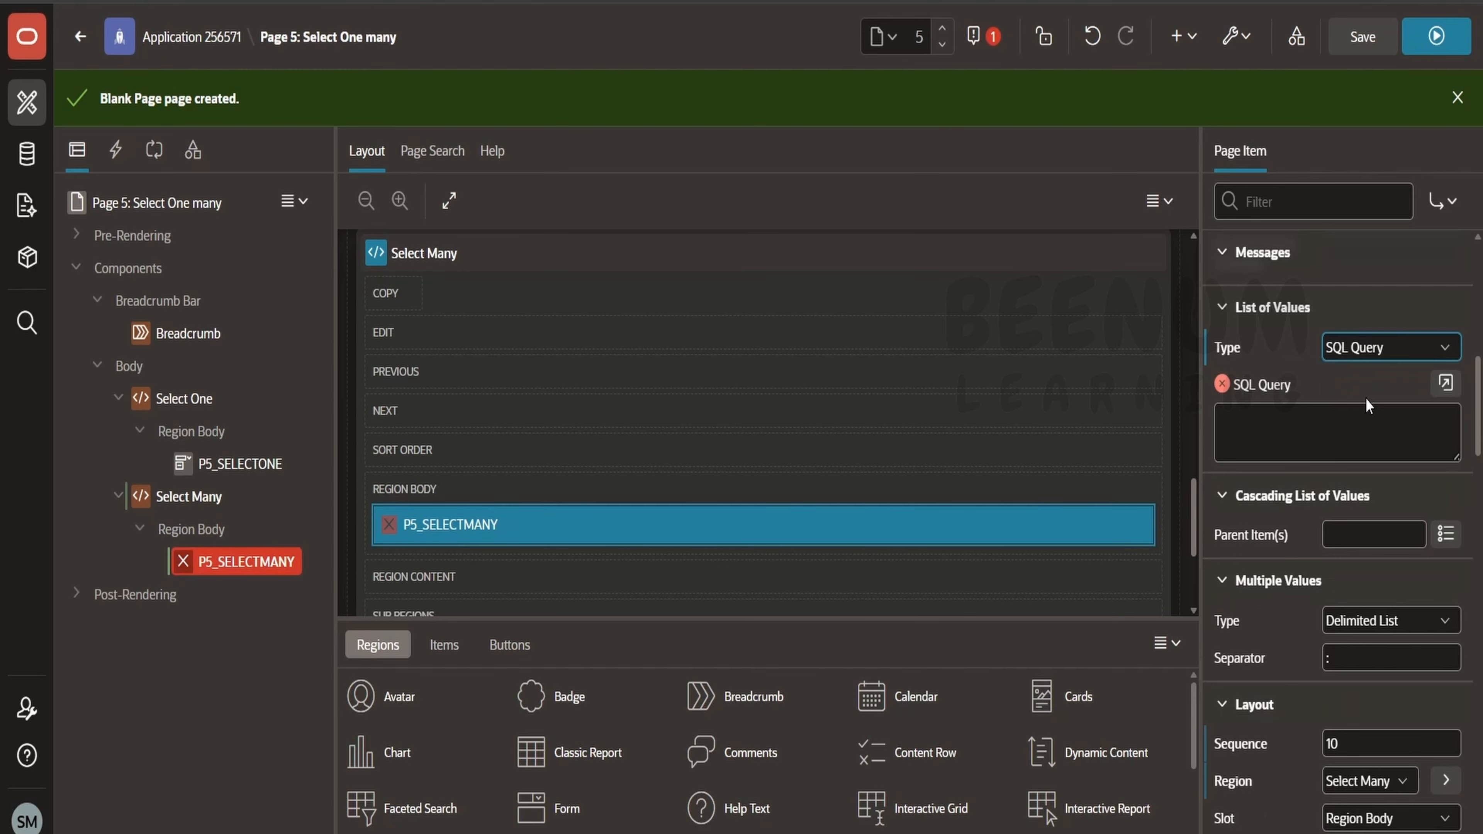
{"action": "left_click", "coordinate": [1323, 427]}
{"action": "left_click", "coordinate": [492, 153]}
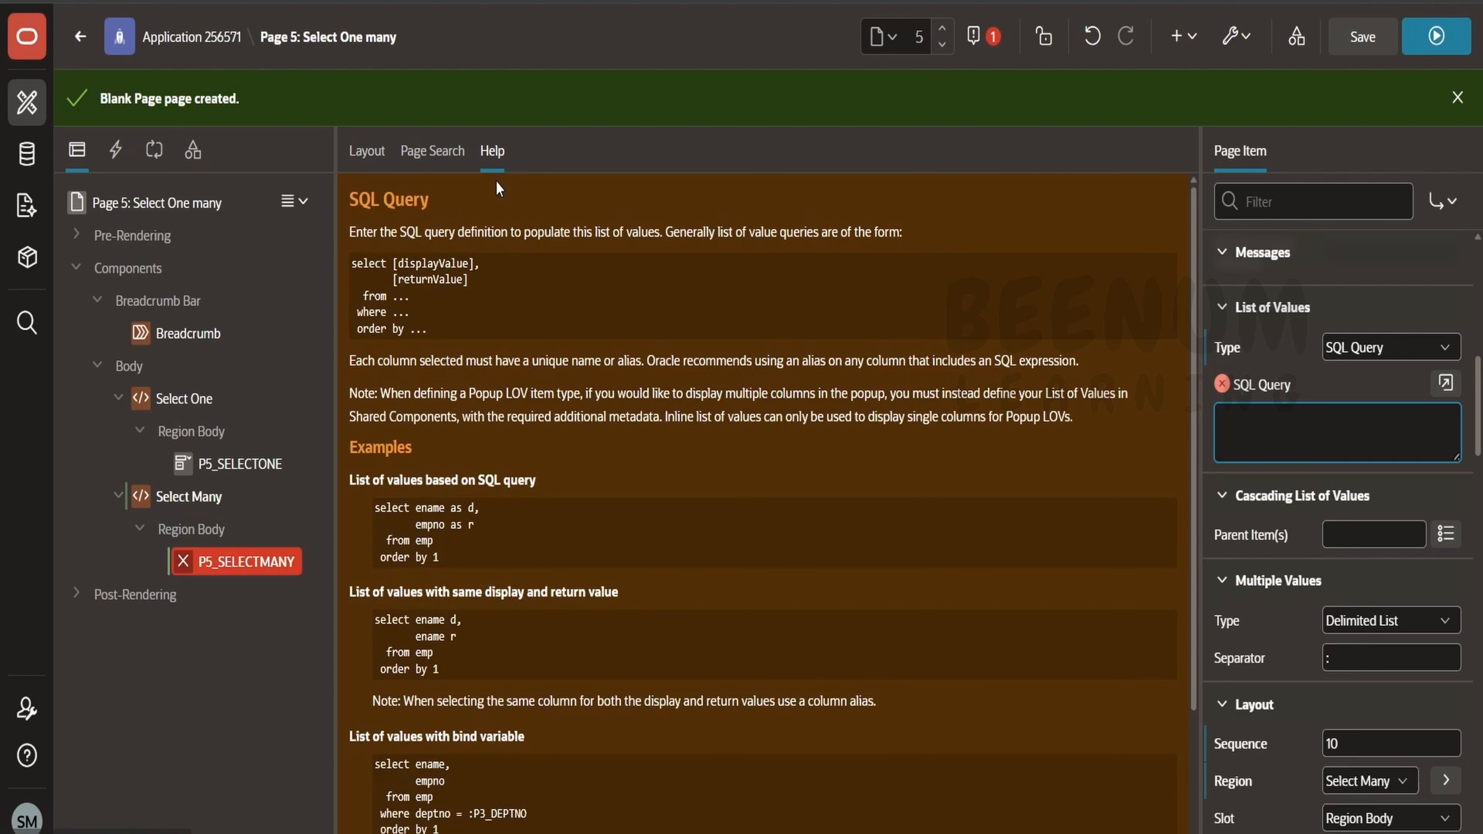
{"action": "double_click", "coordinate": [432, 264]}
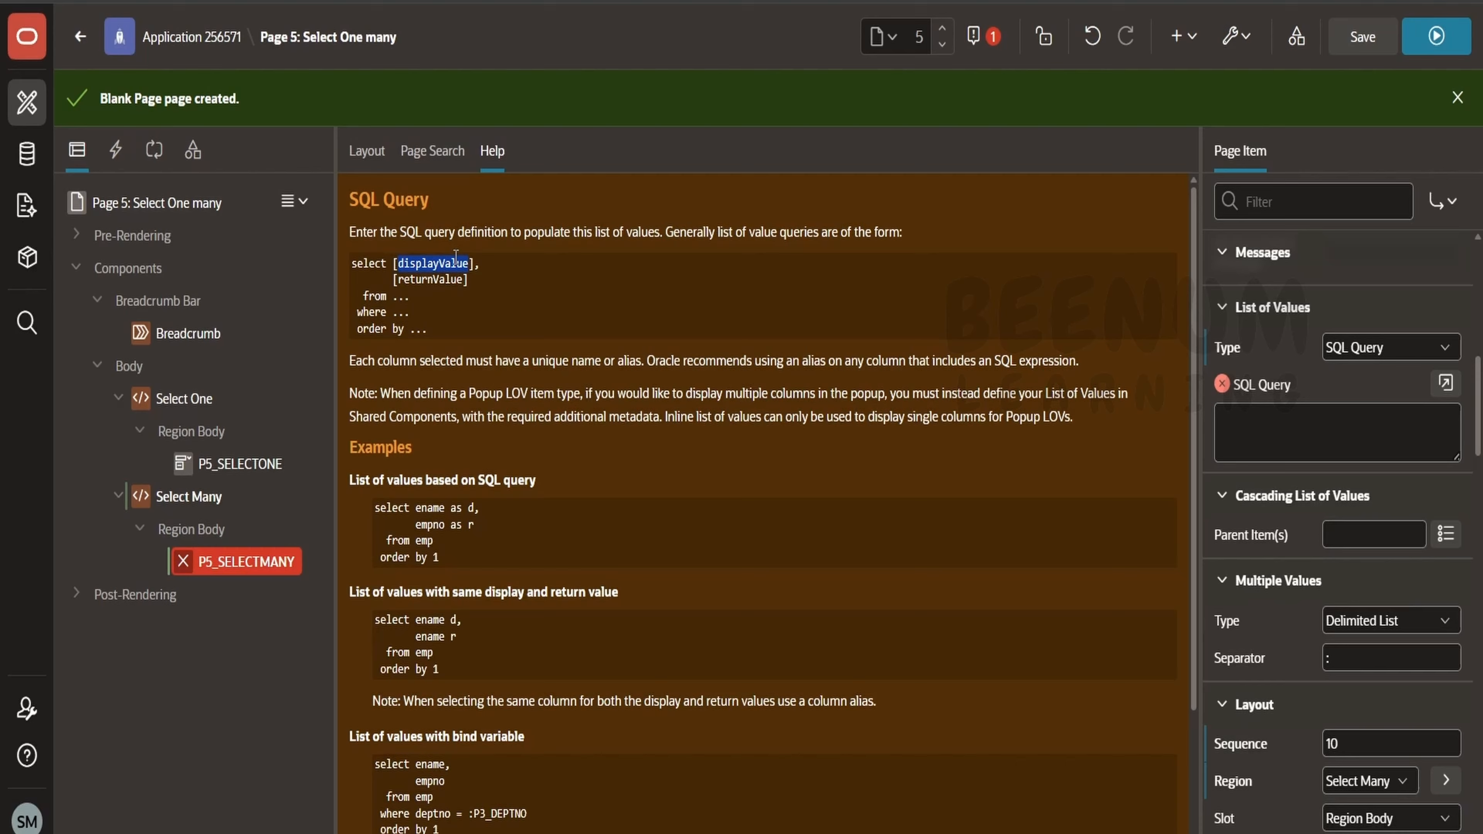
{"action": "double_click", "coordinate": [423, 281]}
{"action": "left_click", "coordinate": [366, 151]}
Step: Set the list of values of P5_SELECTMANY to the shared component COUNTRIES_SHARED_SELECT
{"action": "left_click", "coordinate": [1395, 348]}
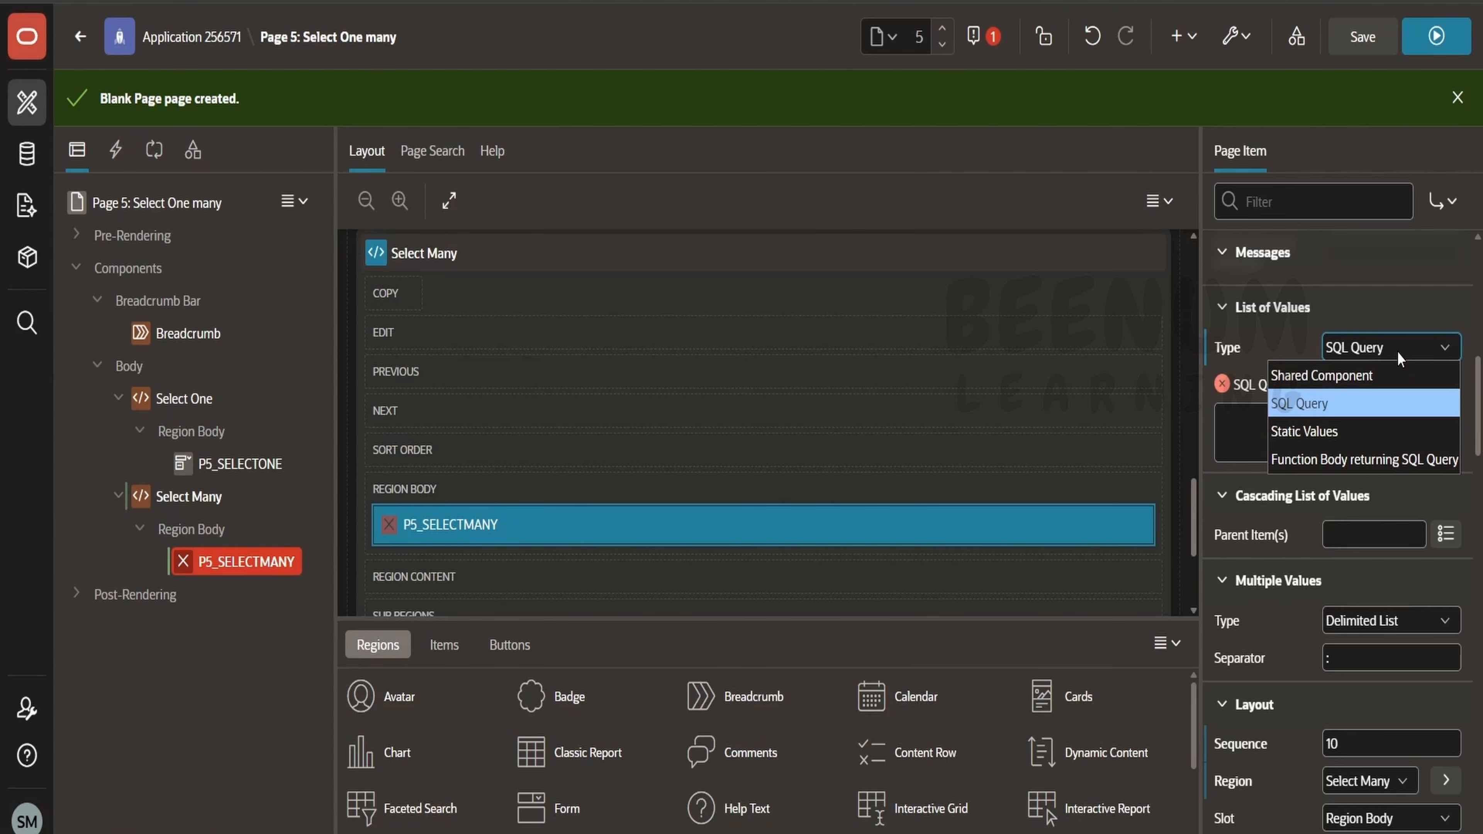
{"action": "left_click", "coordinate": [1344, 377]}
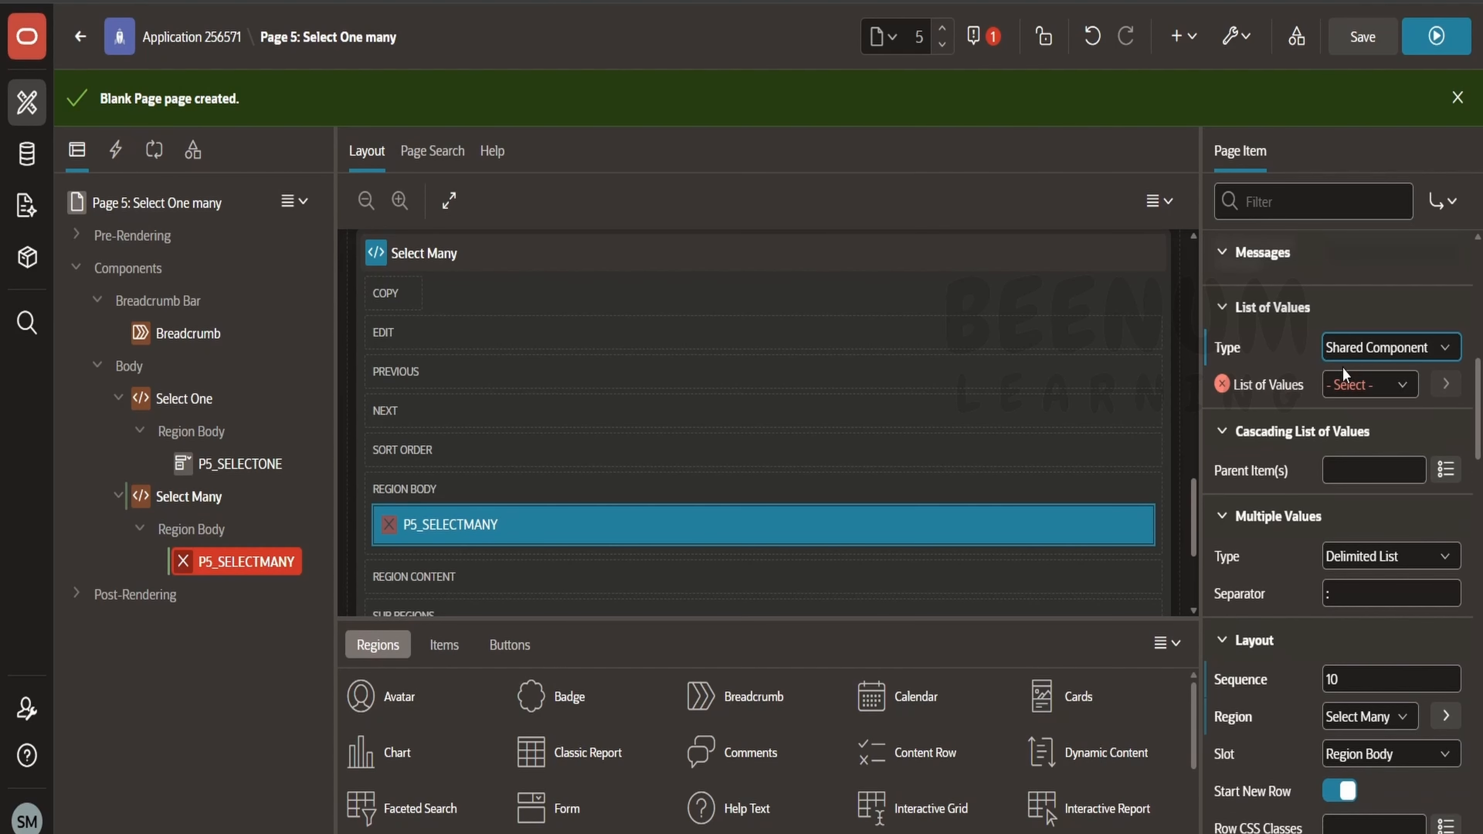
{"action": "left_click", "coordinate": [1342, 385]}
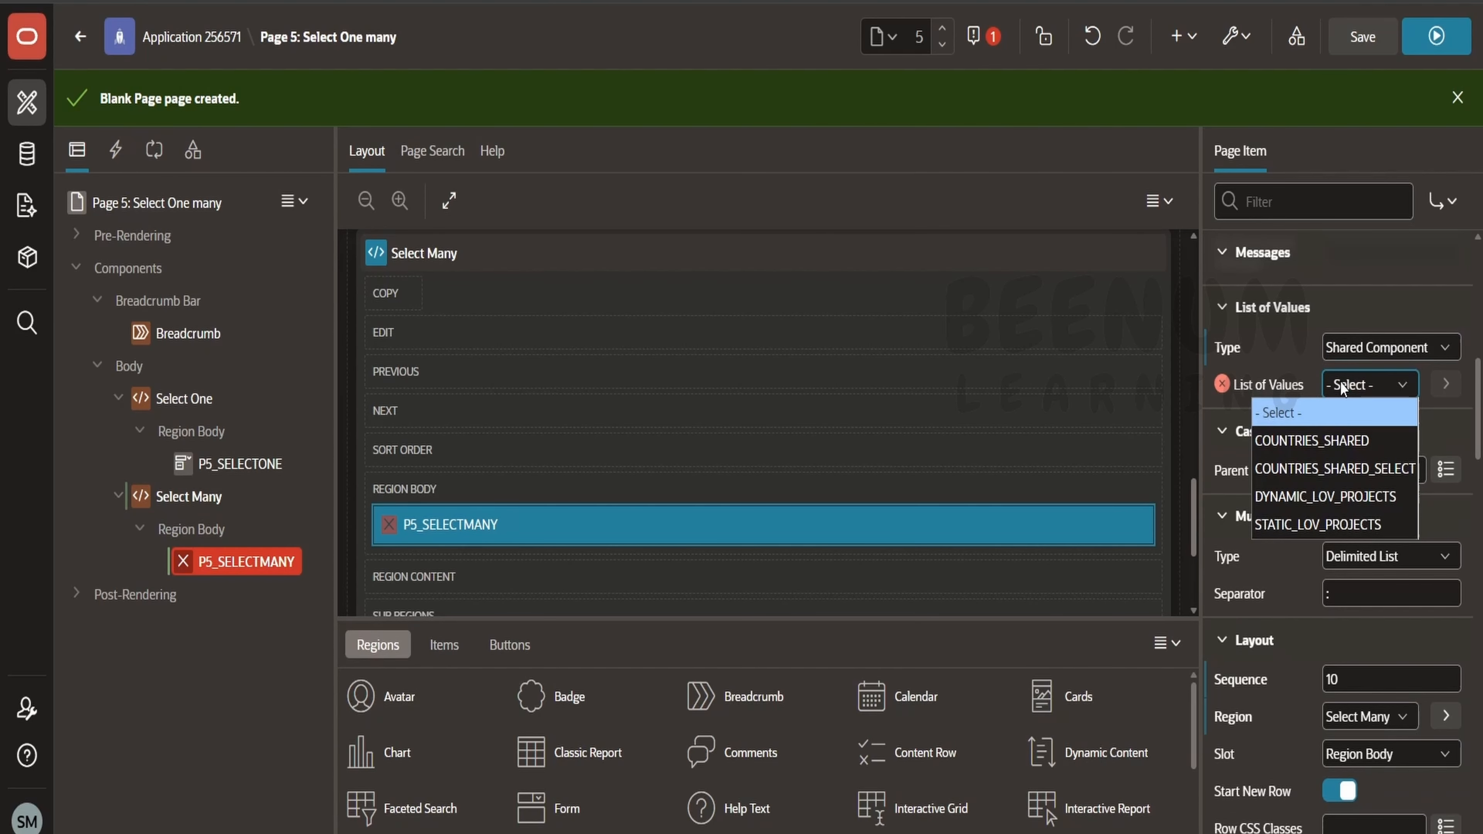
{"action": "left_click", "coordinate": [1333, 469]}
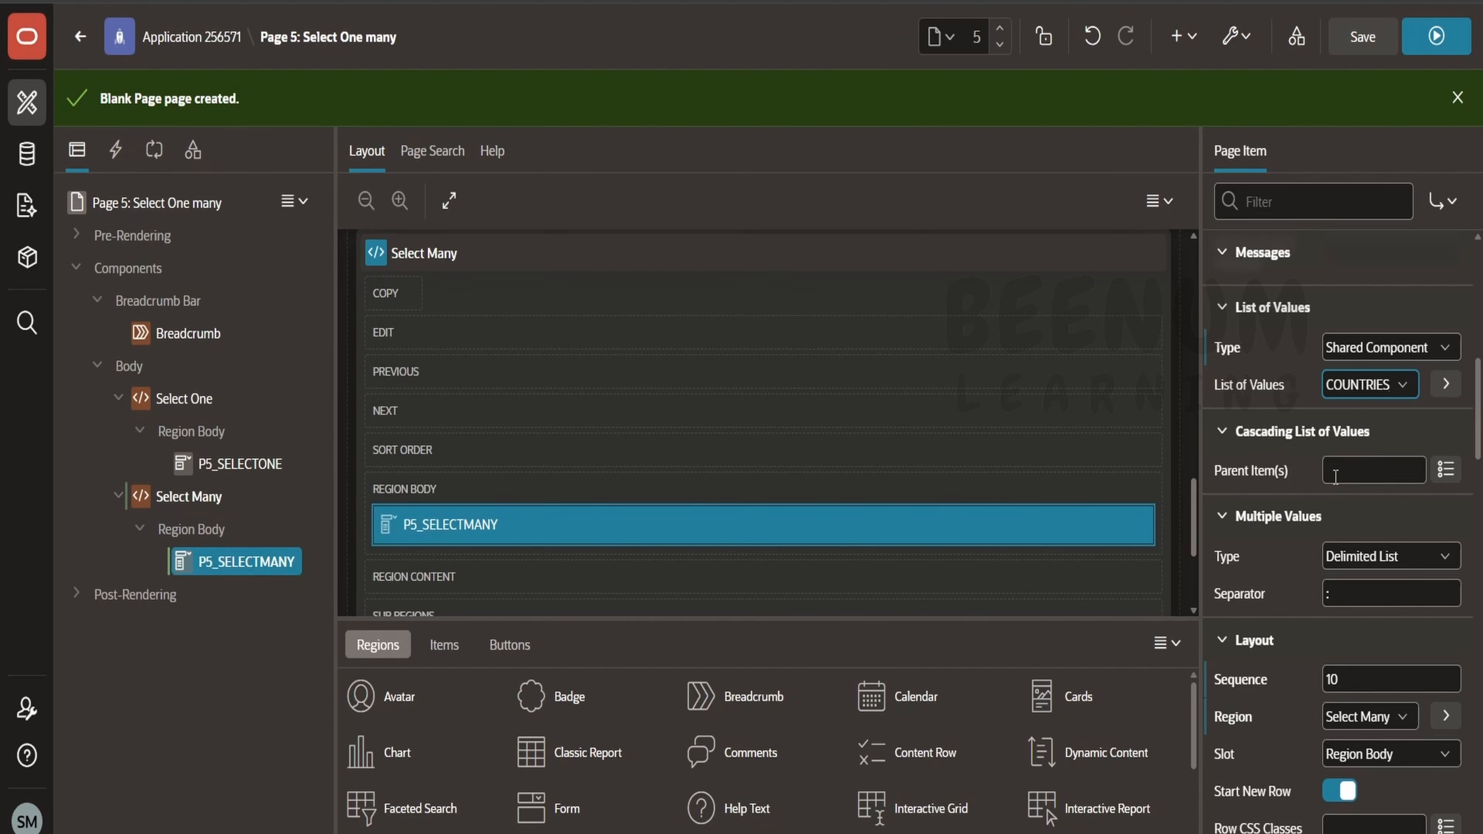
Step: Open the COUNTRIES_SHARED_SELECT list of values and check its source table against the EBA_COUNTRIES query in the SQL worksheet
{"action": "left_click", "coordinate": [393, 1]}
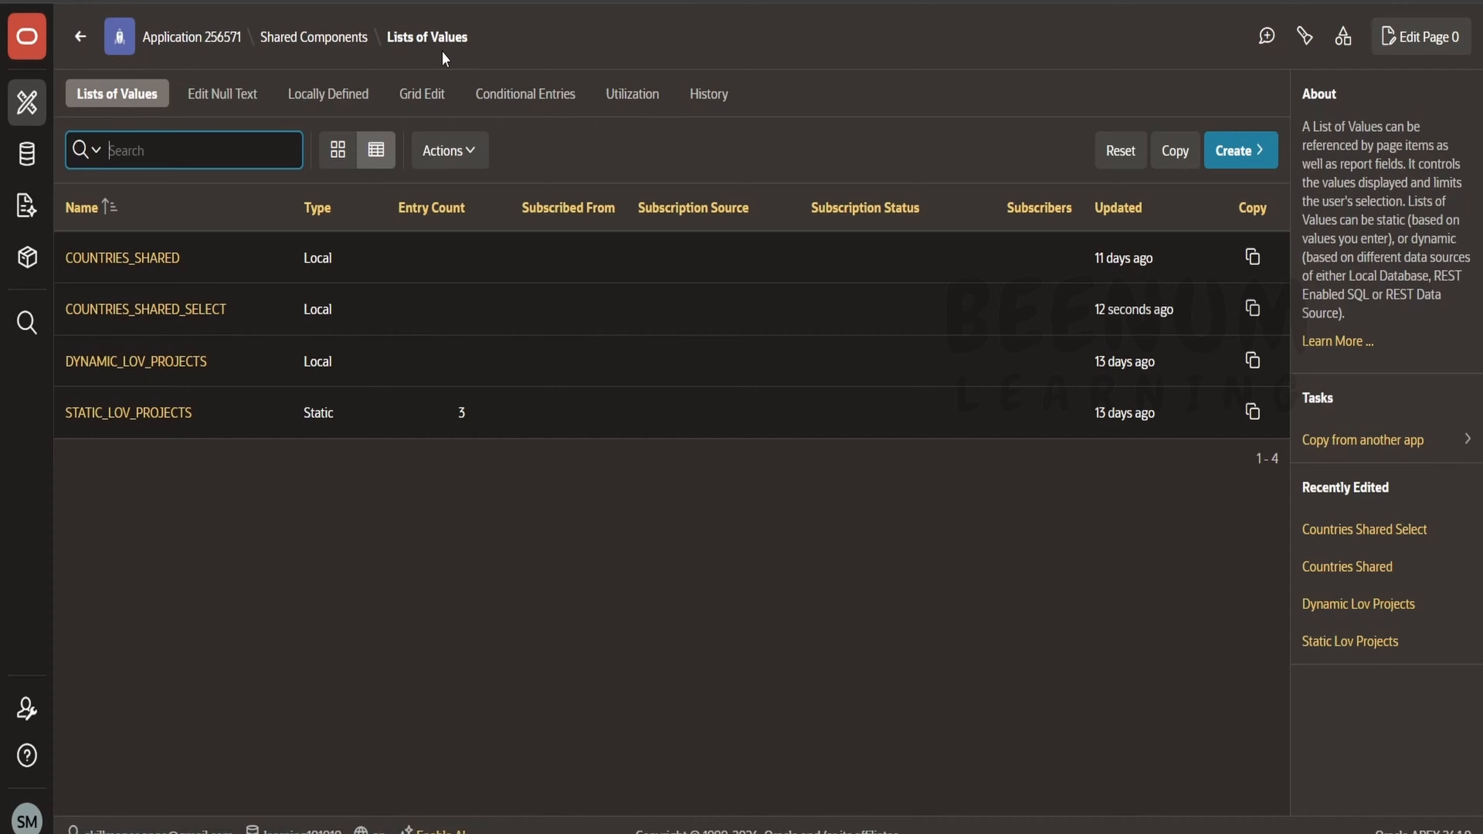
{"action": "left_click", "coordinate": [172, 315]}
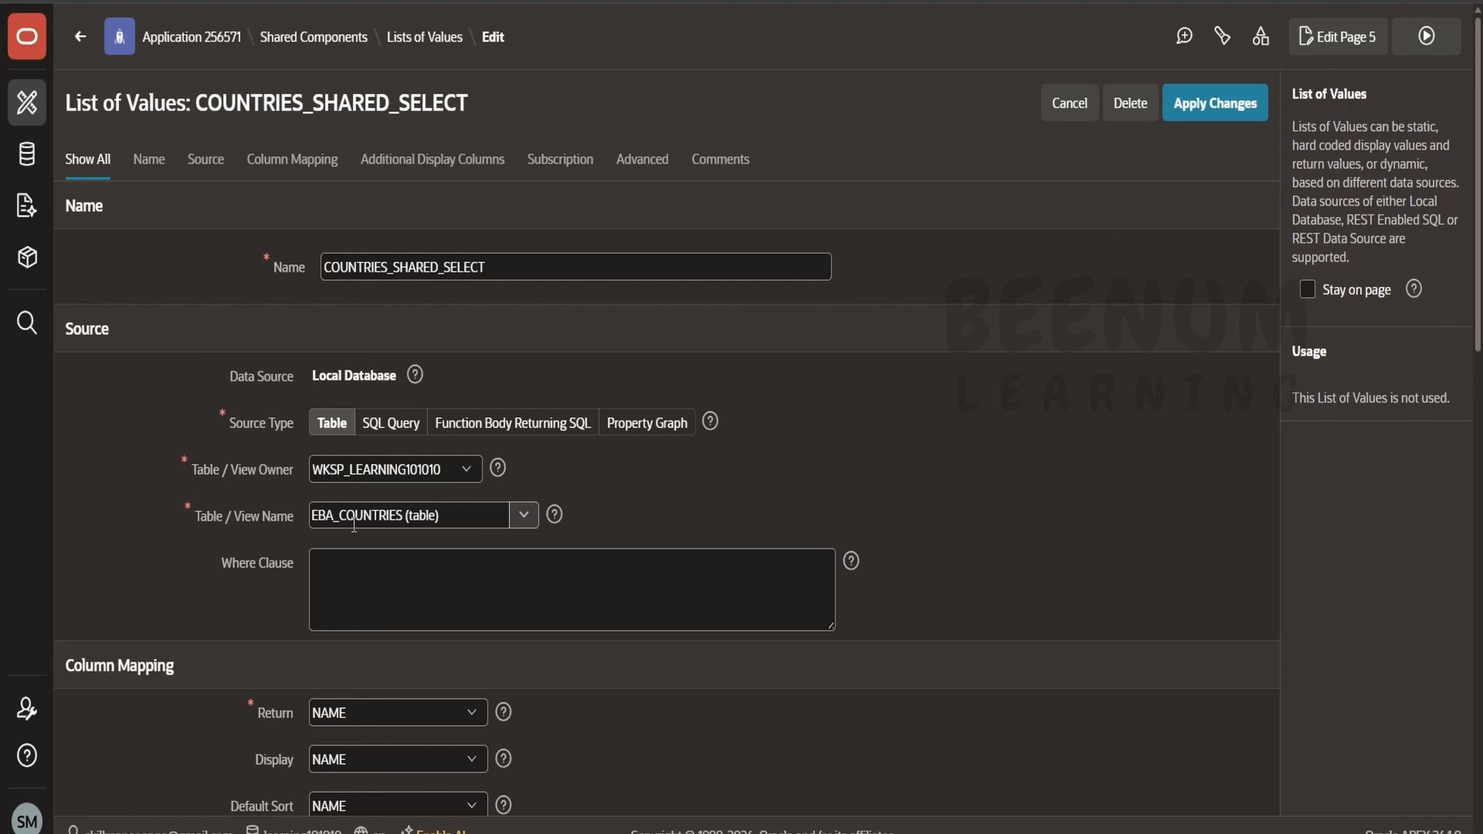
{"action": "left_click", "coordinate": [554, 1]}
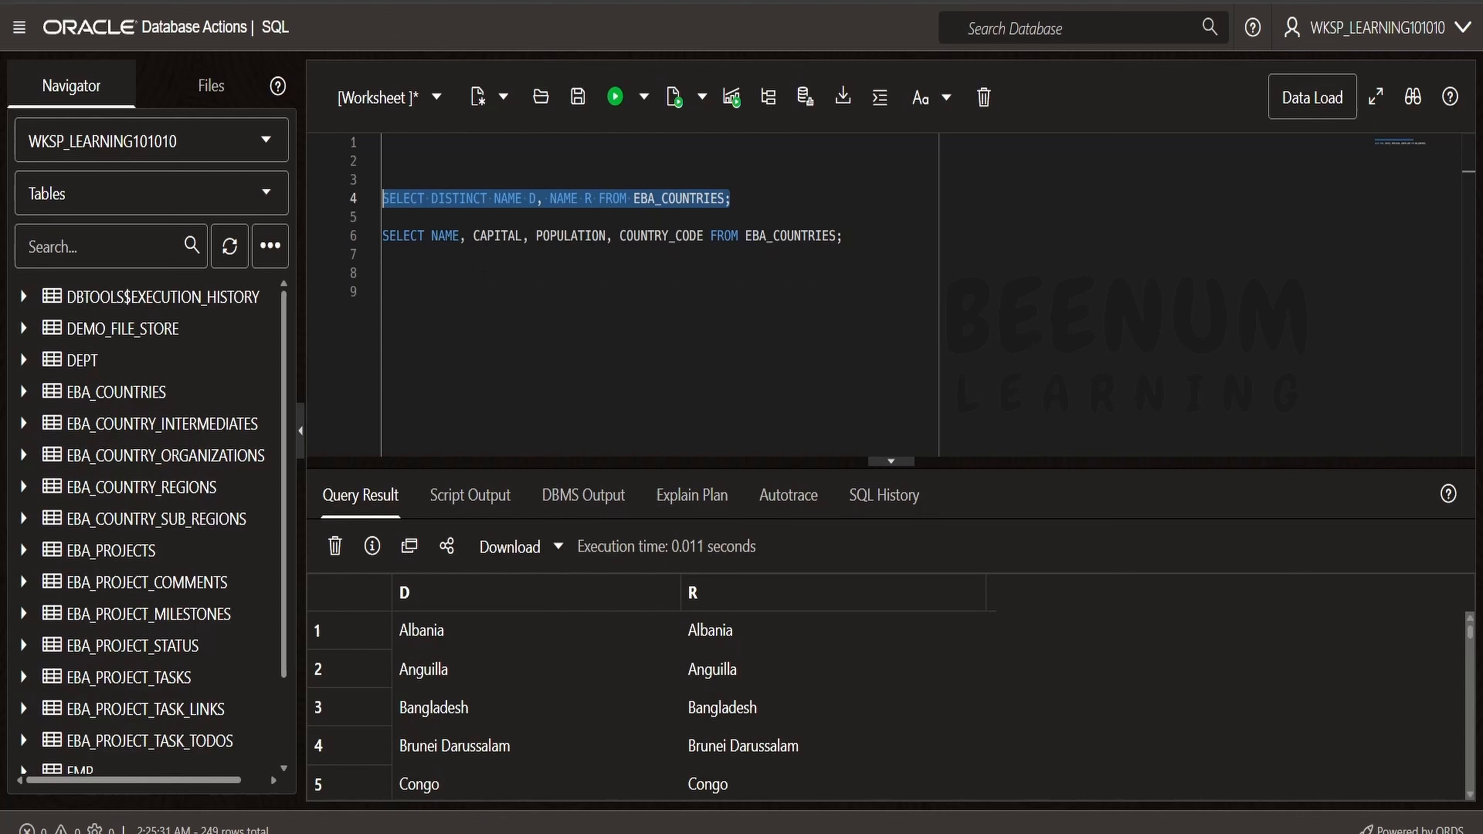
{"action": "double_click", "coordinate": [722, 201]}
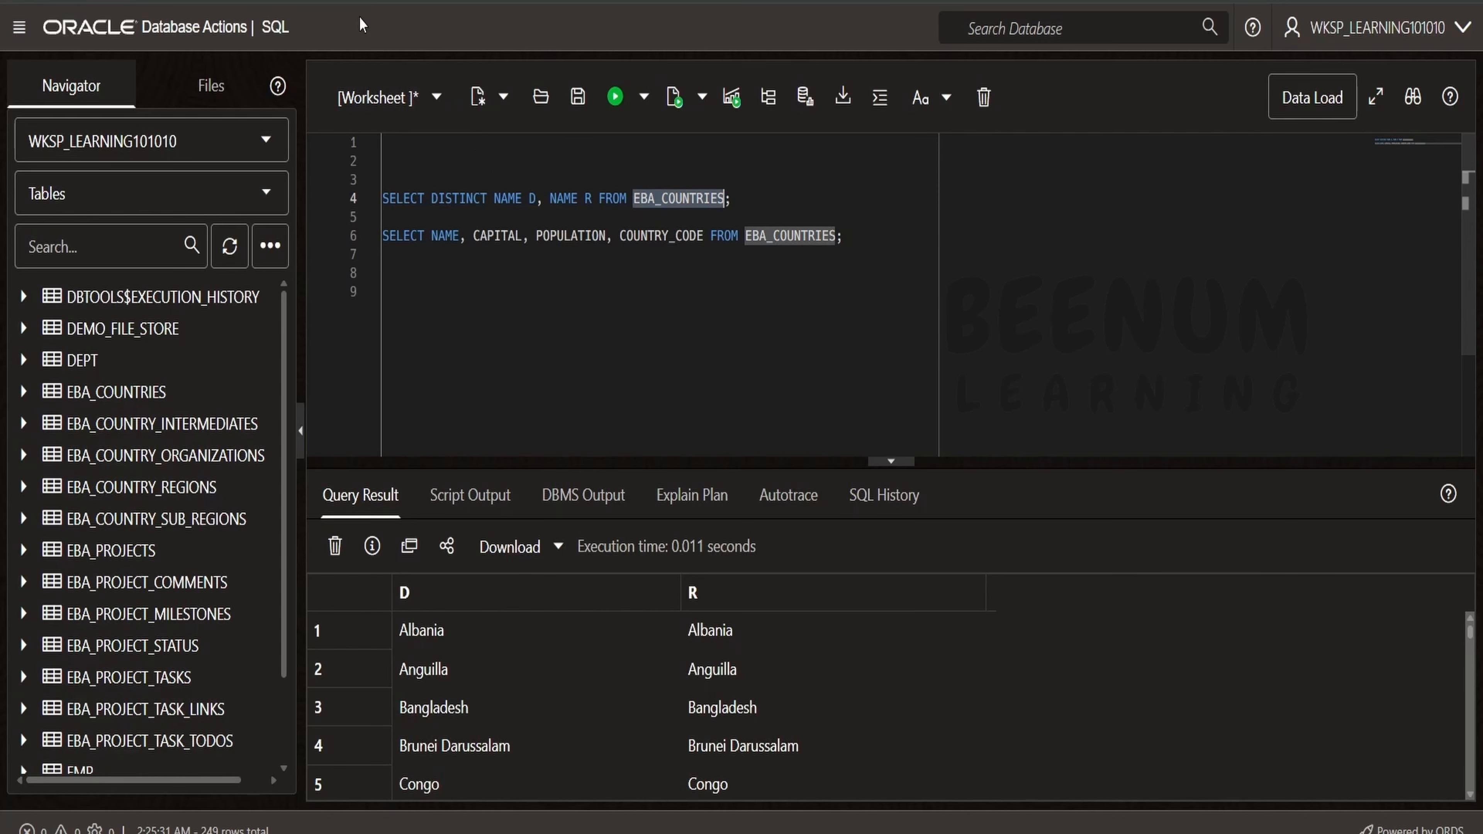
{"action": "left_click", "coordinate": [309, 1]}
Step: Examine the column mapping, region grouping and additional display columns of COUNTRIES_SHARED_SELECT, comparing them with the Select One list in the running page
{"action": "scroll", "coordinate": [328, 374], "scroll_direction": "down", "scroll_amount": 6}
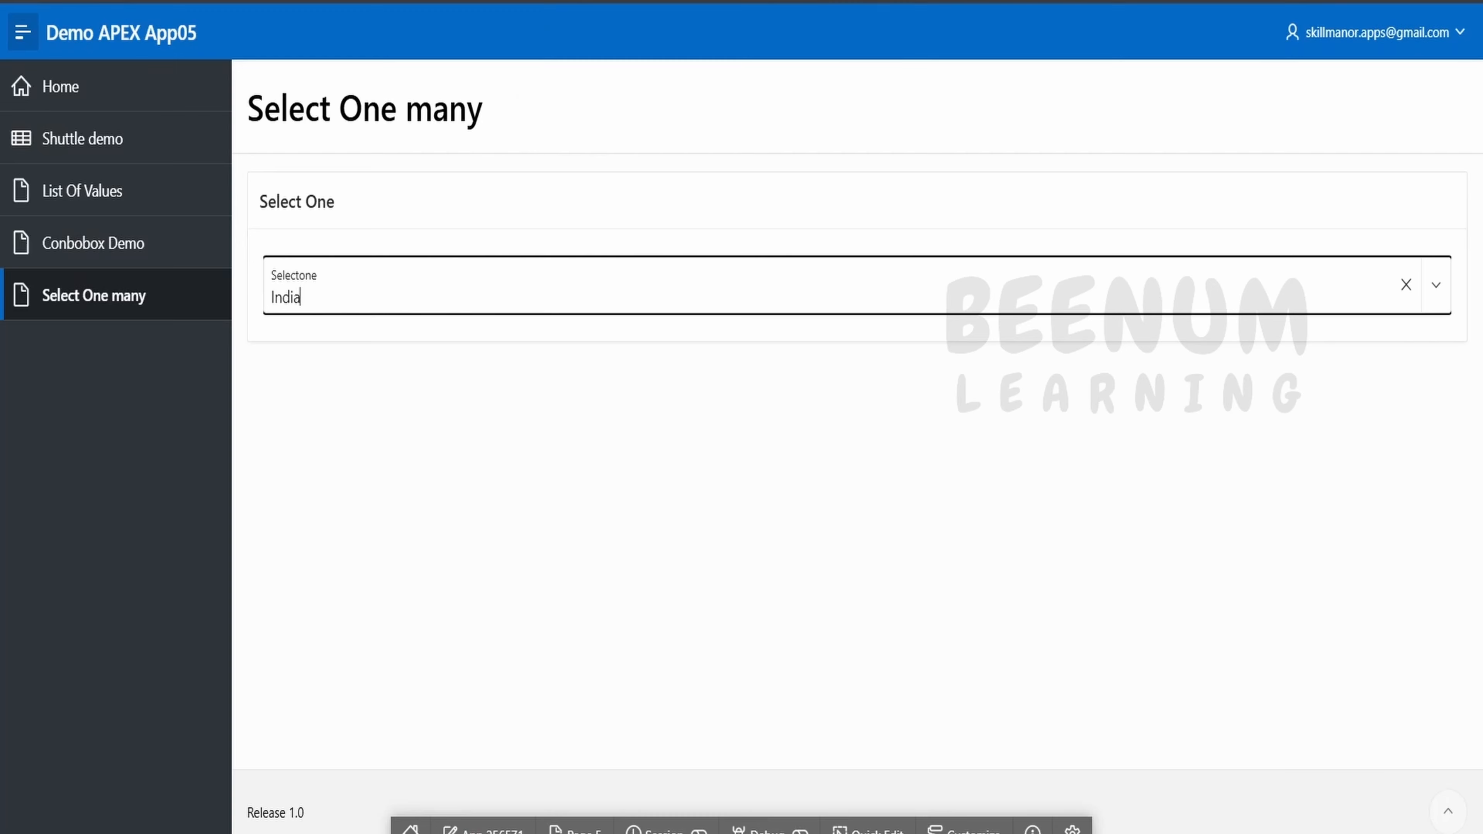
{"action": "left_click", "coordinate": [357, 290]}
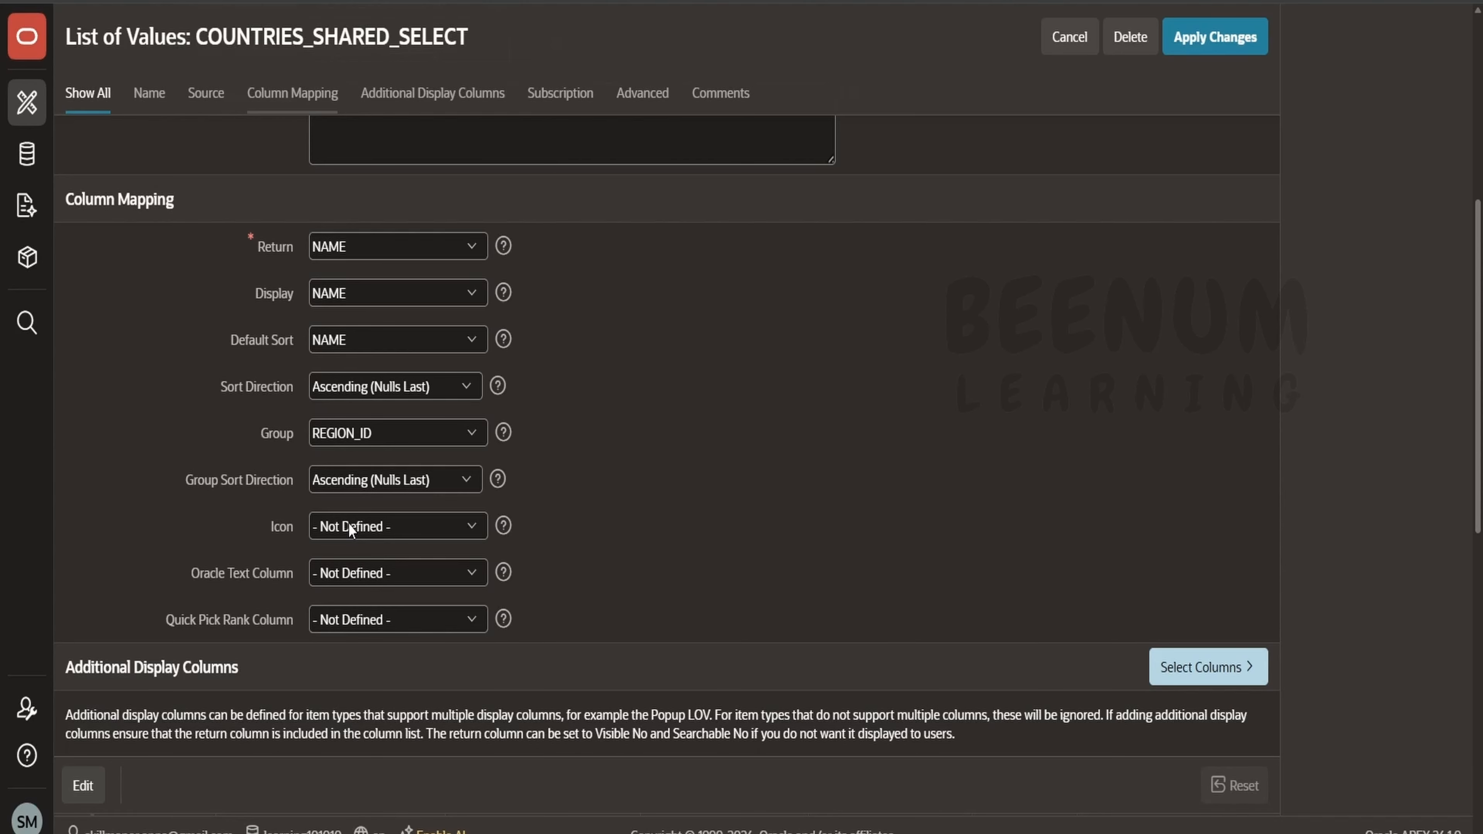
{"action": "scroll", "coordinate": [349, 522], "scroll_direction": "down", "scroll_amount": 6}
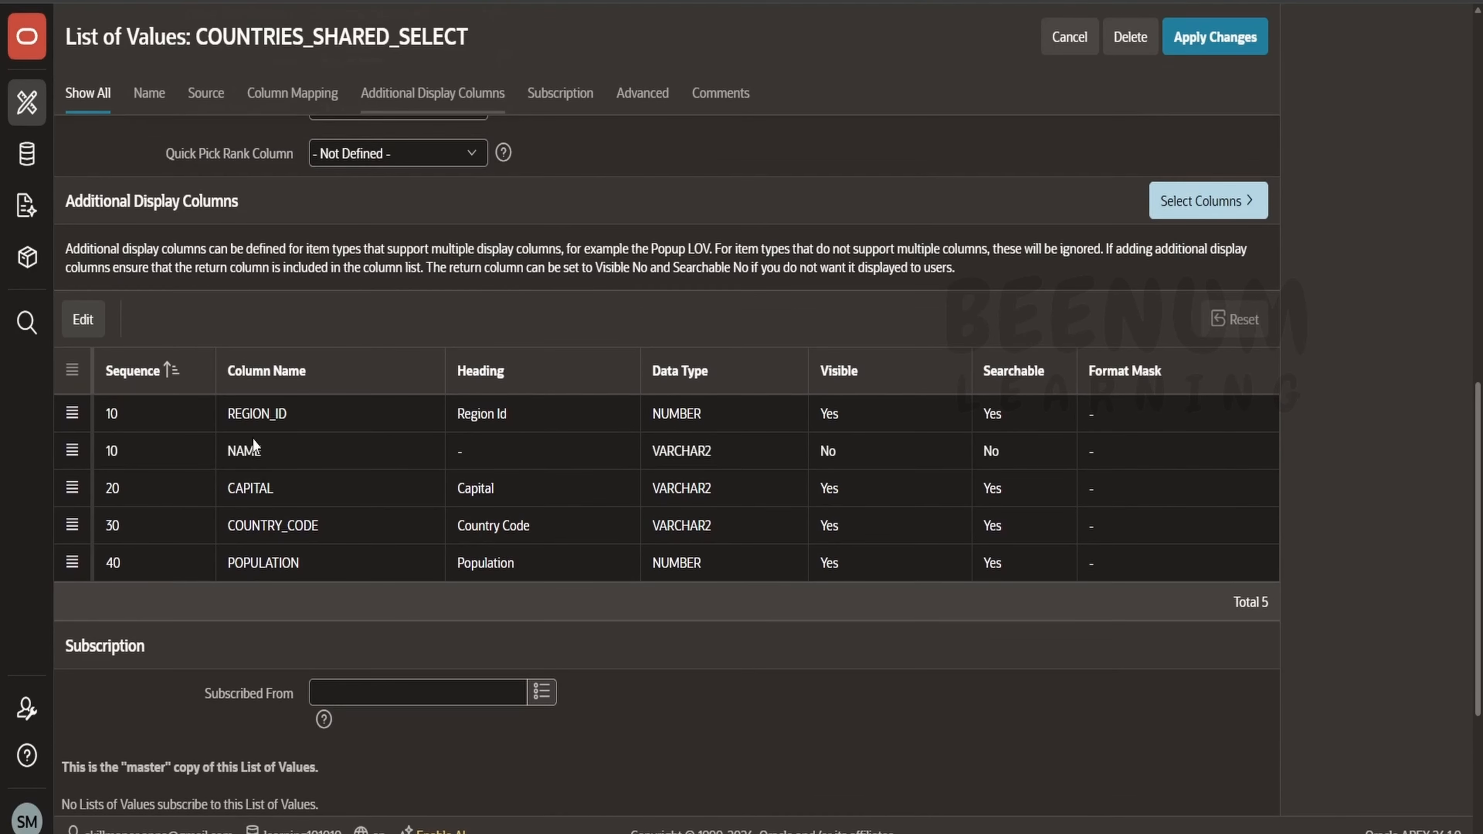
{"action": "scroll", "coordinate": [278, 432], "scroll_direction": "up", "scroll_amount": 6}
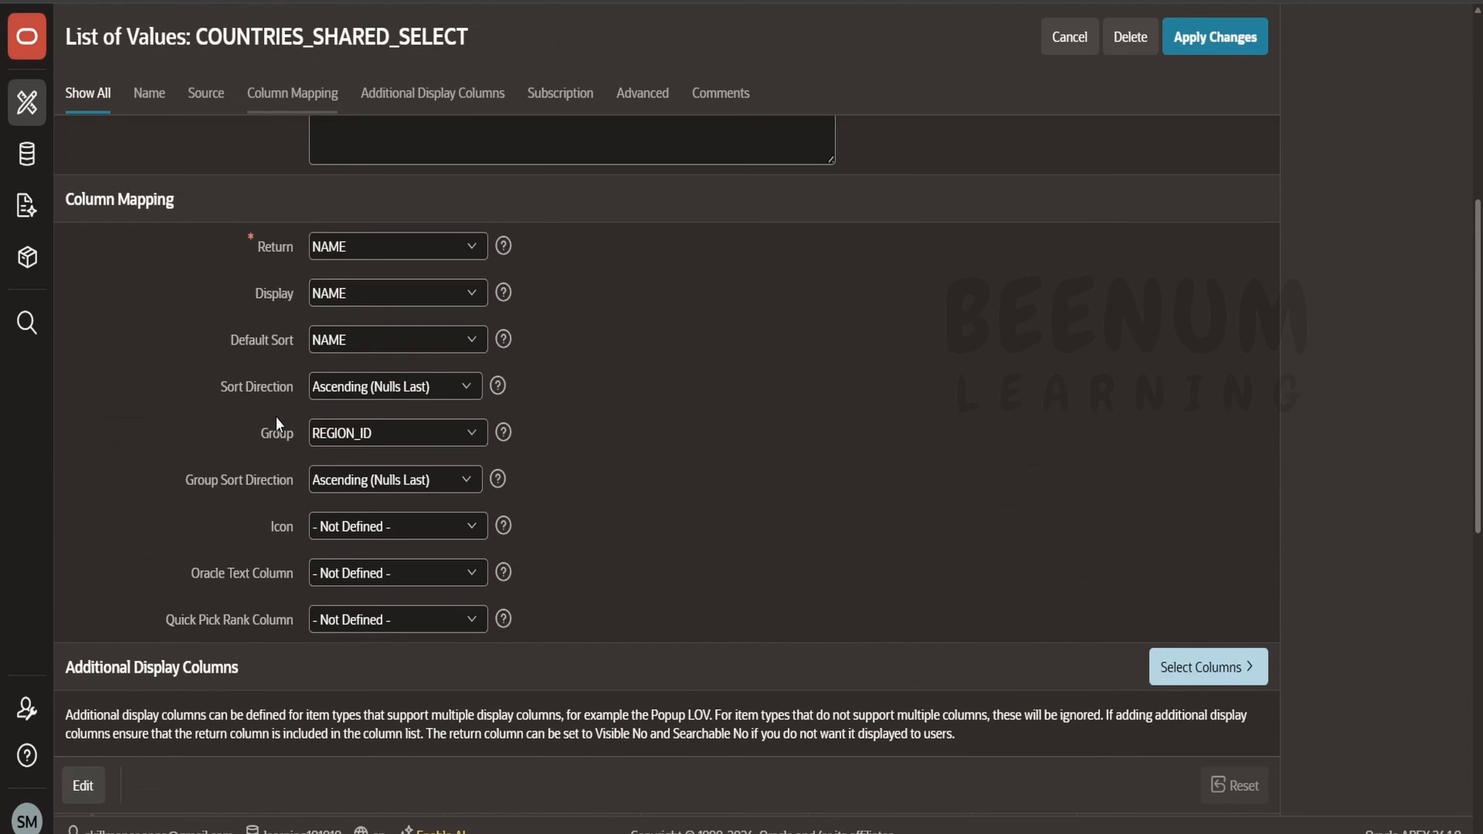
{"action": "scroll", "coordinate": [358, 444], "scroll_direction": "down", "scroll_amount": 6}
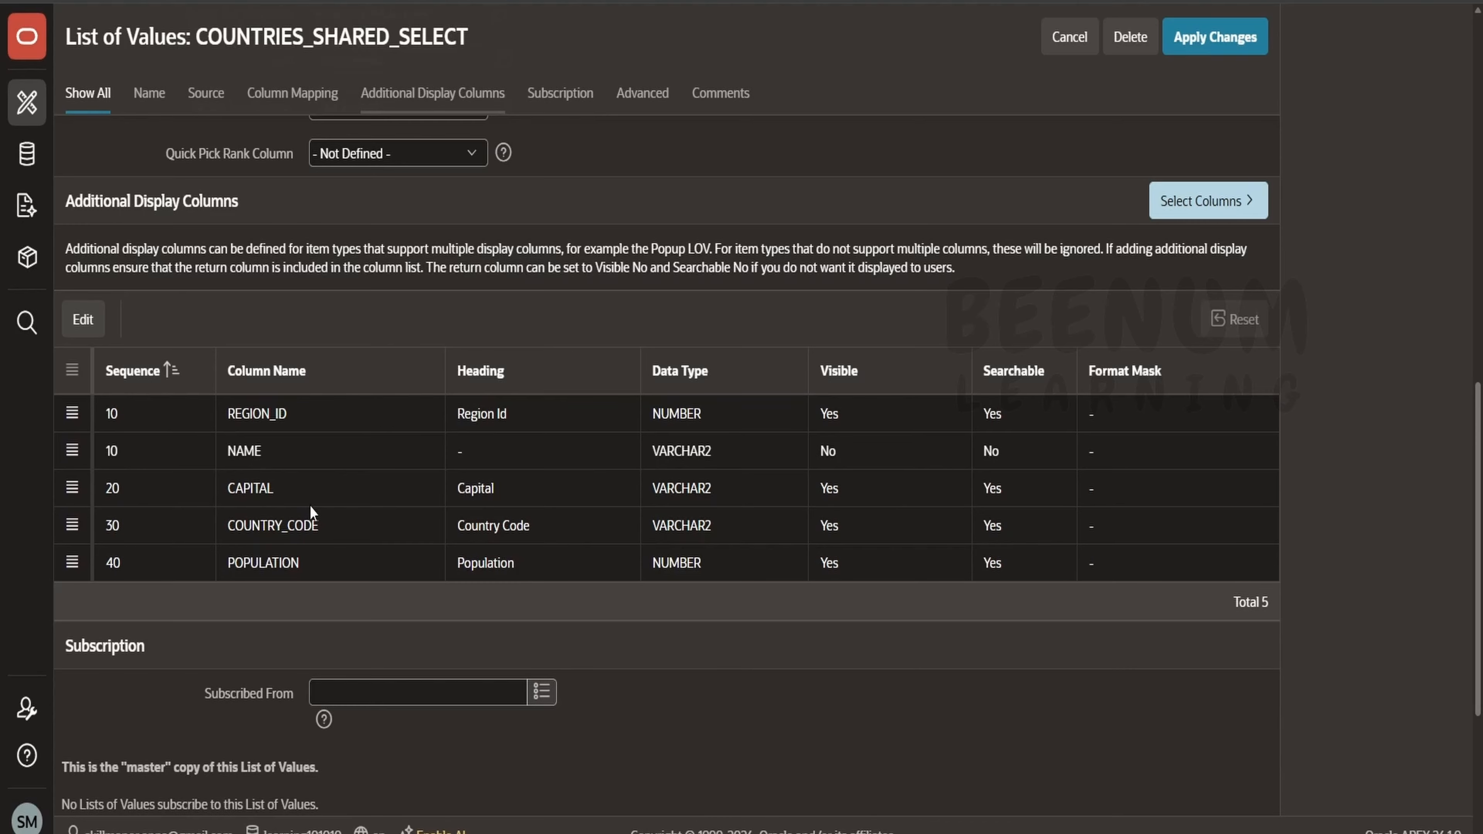
{"action": "scroll", "coordinate": [366, 546], "scroll_direction": "up", "scroll_amount": 10}
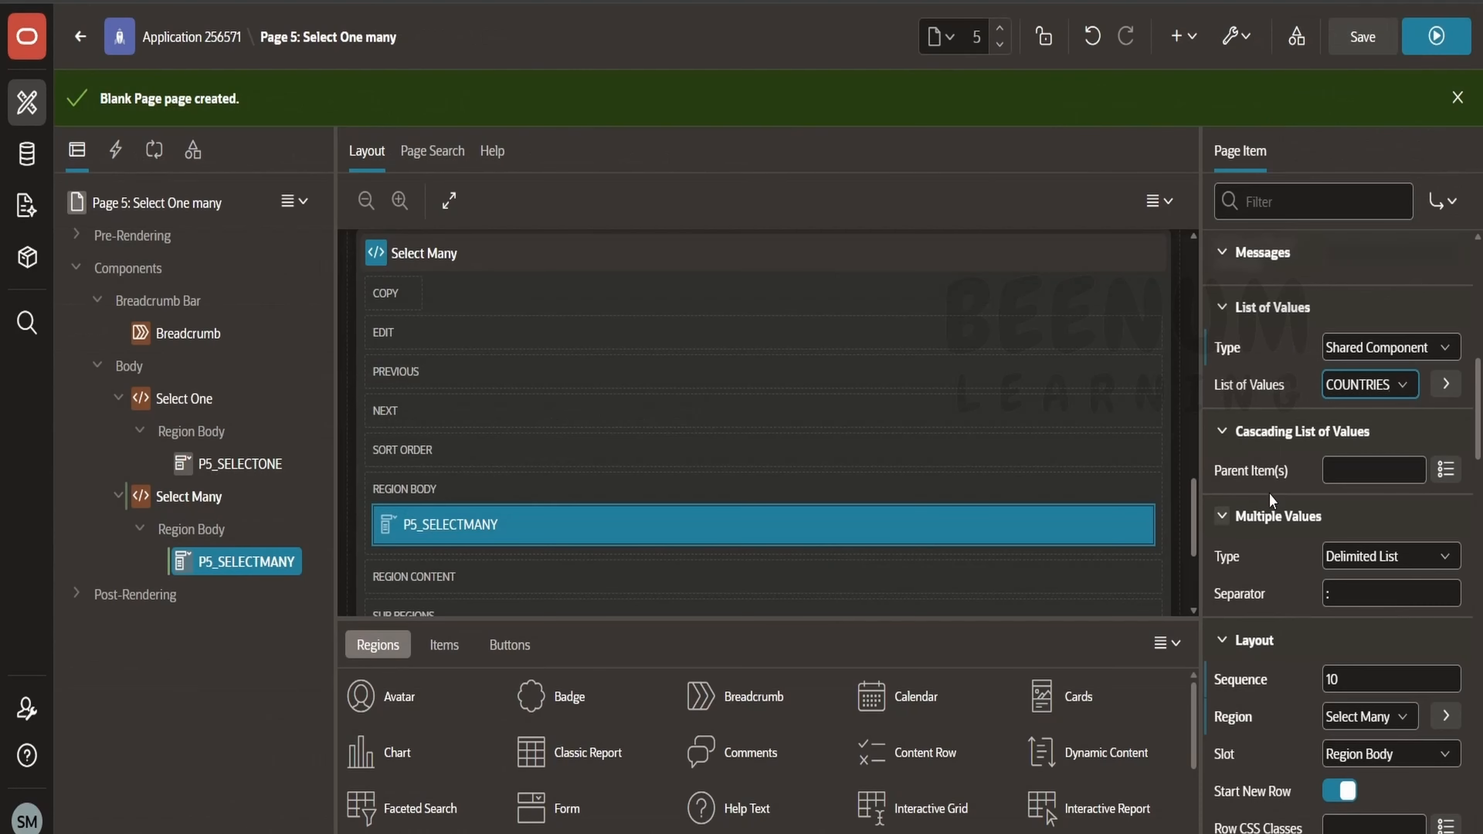
Step: Save and run page 5, discarding the old page's entries, and search the Select Many list for "ind"
{"action": "left_click", "coordinate": [1436, 36]}
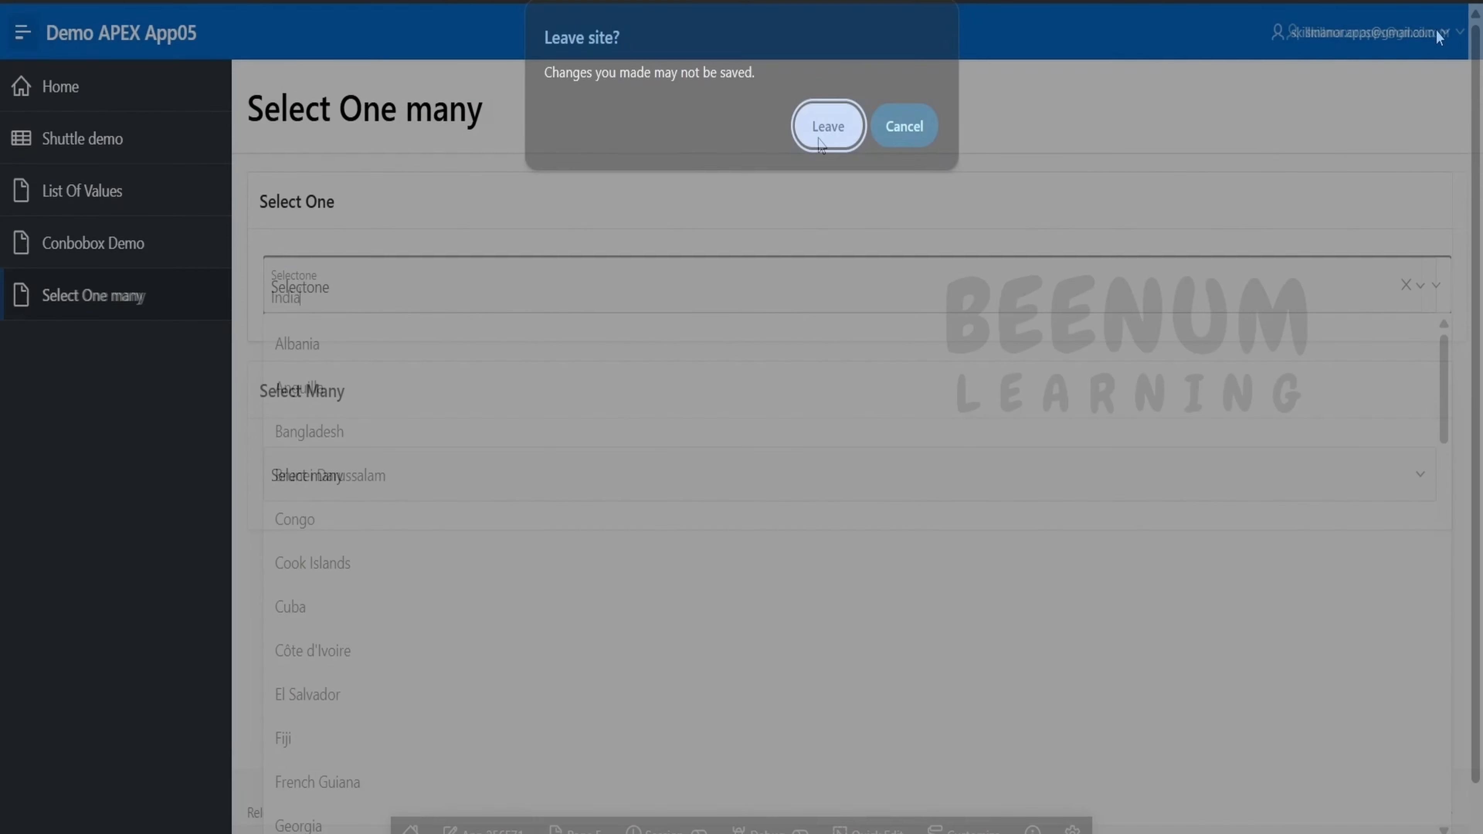
{"action": "left_click", "coordinate": [828, 126]}
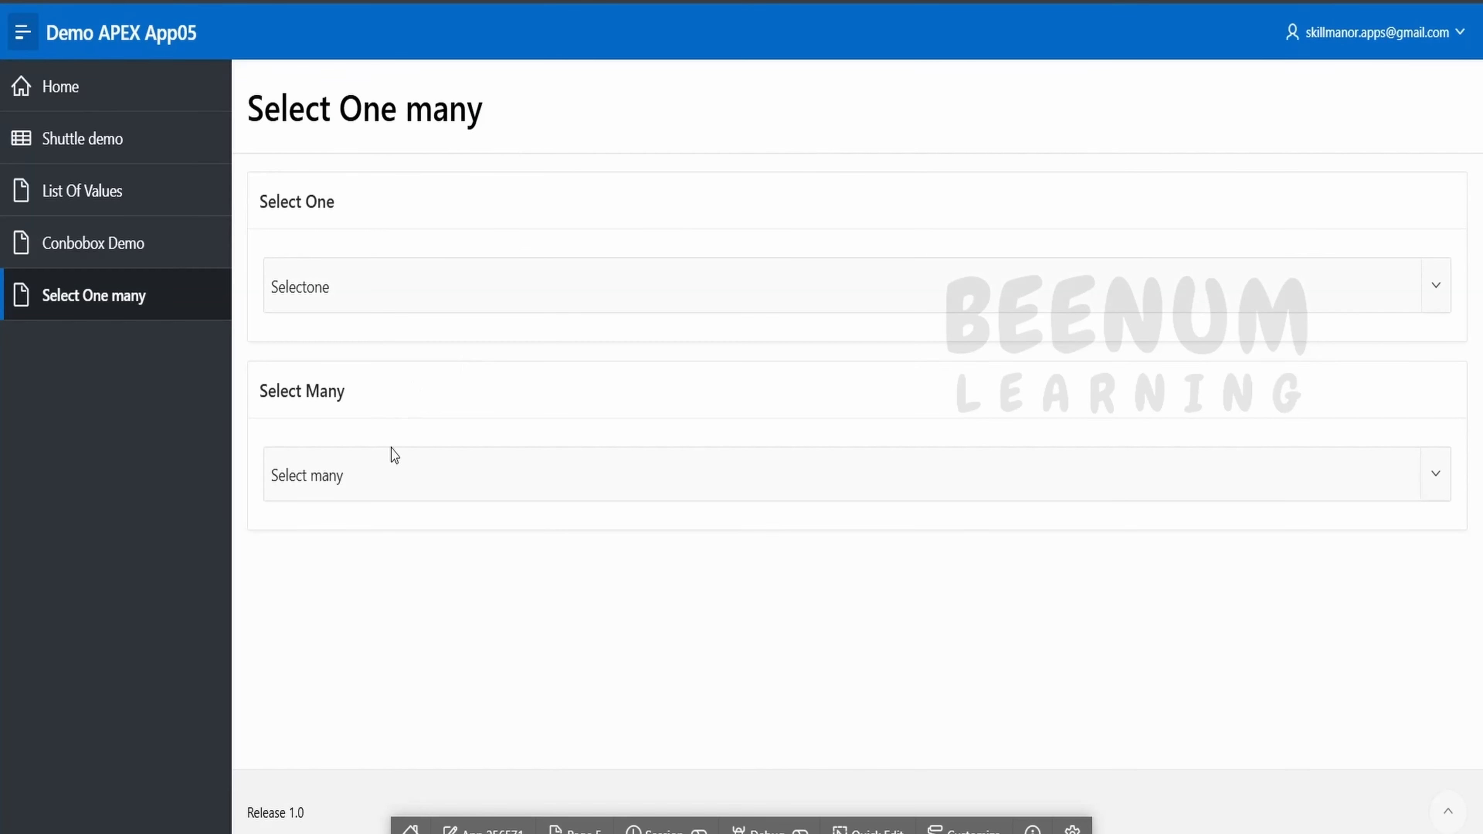
{"action": "left_click", "coordinate": [384, 470]}
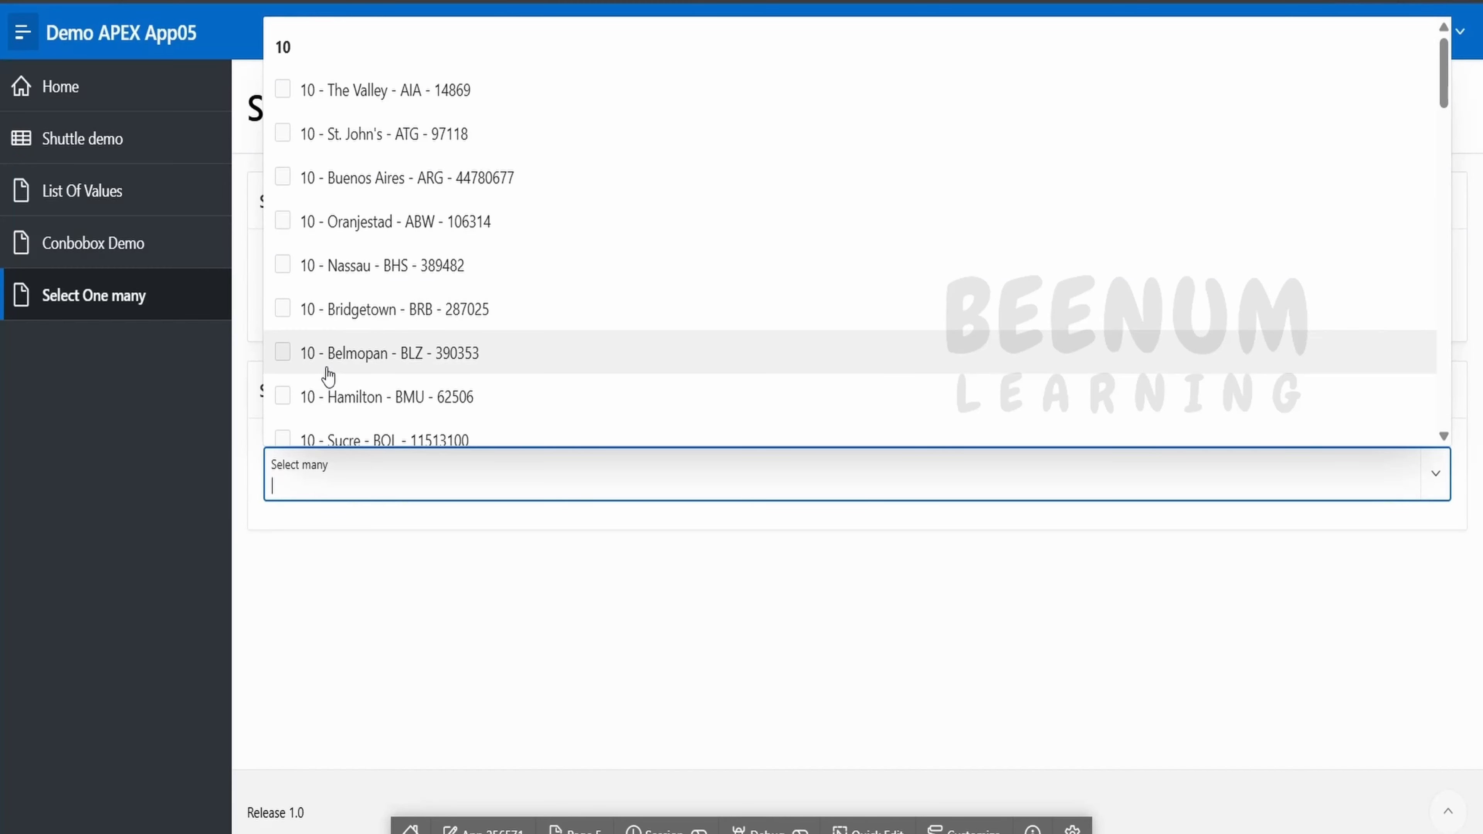
{"action": "type", "text": "ind"}
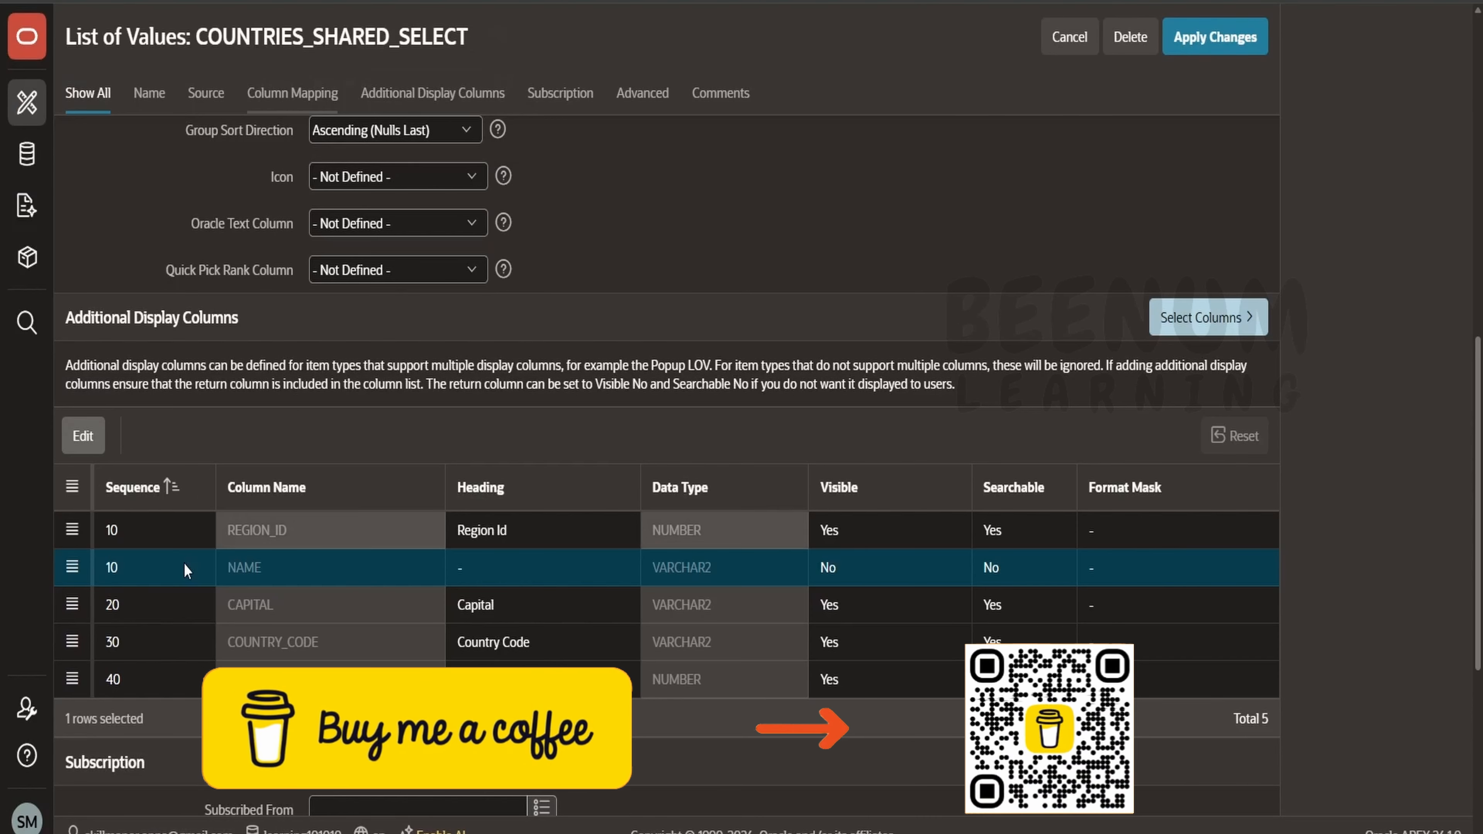
Step: Make the NAME column visible in the additional display columns of COUNTRIES_SHARED_SELECT and apply the changes
{"action": "scroll", "coordinate": [185, 390], "scroll_direction": "up", "scroll_amount": 2}
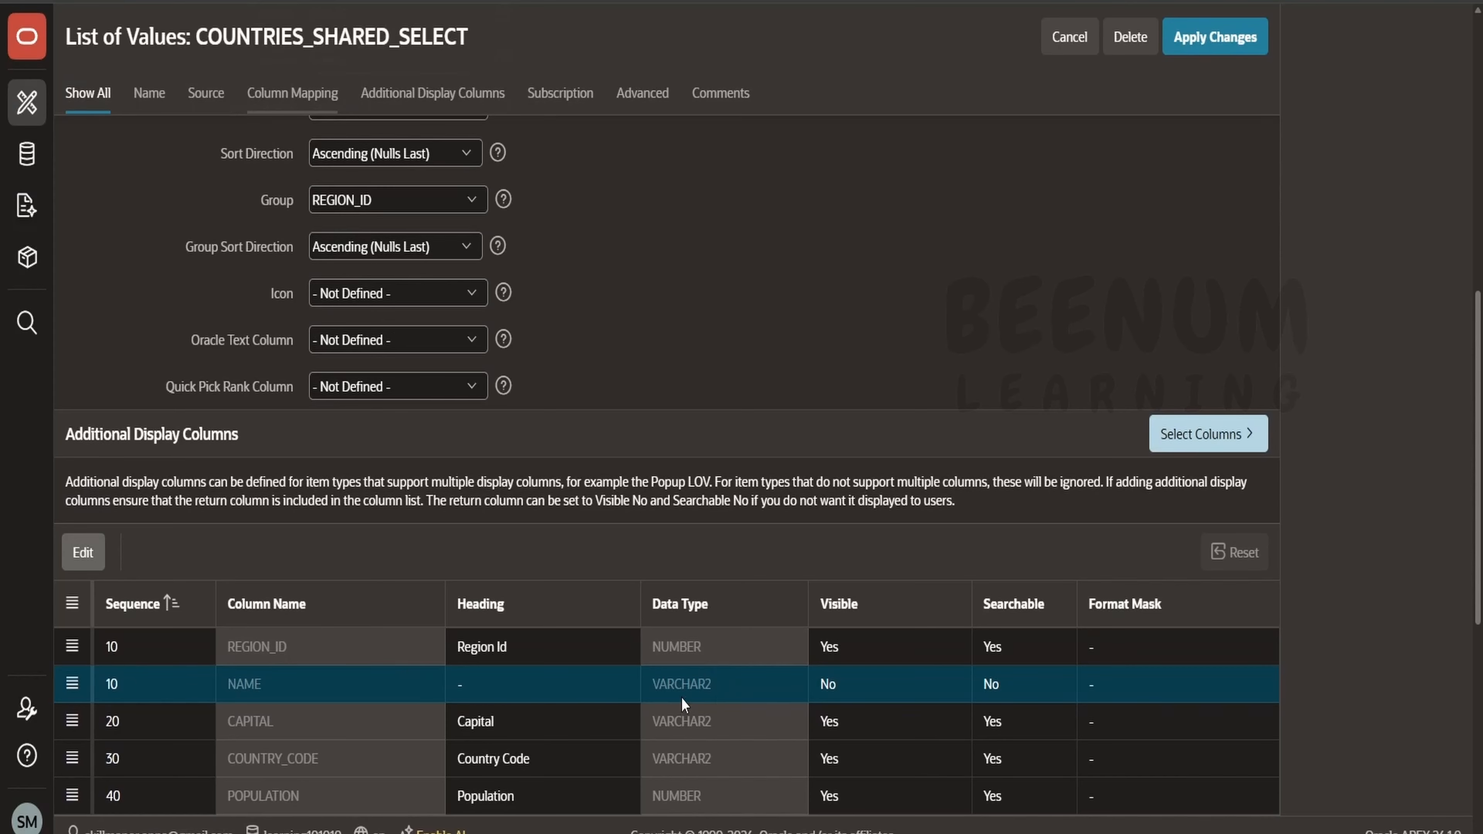
{"action": "left_click", "coordinate": [875, 683]}
{"action": "left_click", "coordinate": [828, 683]}
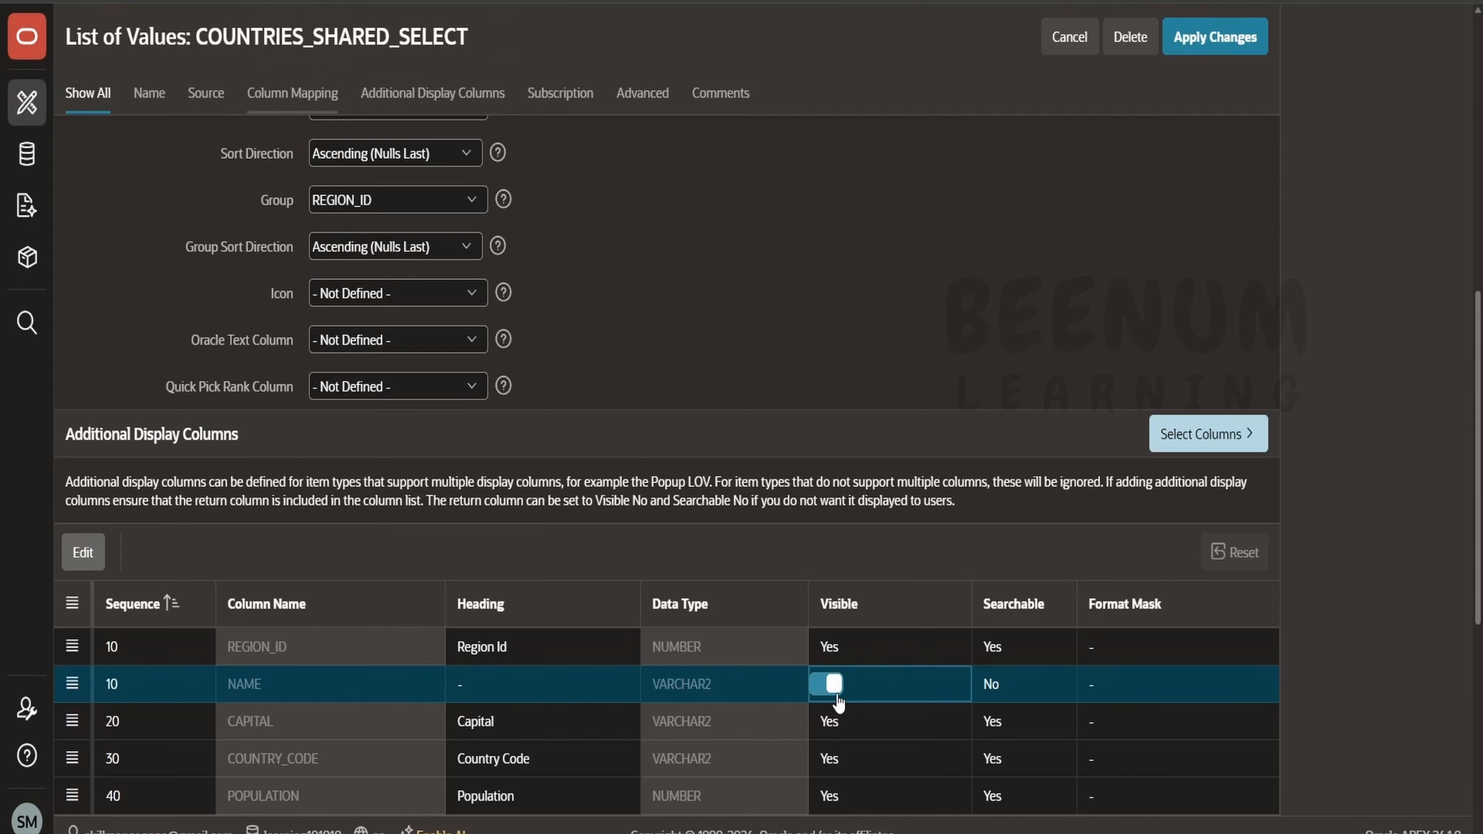
{"action": "left_click", "coordinate": [902, 292]}
{"action": "left_click", "coordinate": [1224, 40]}
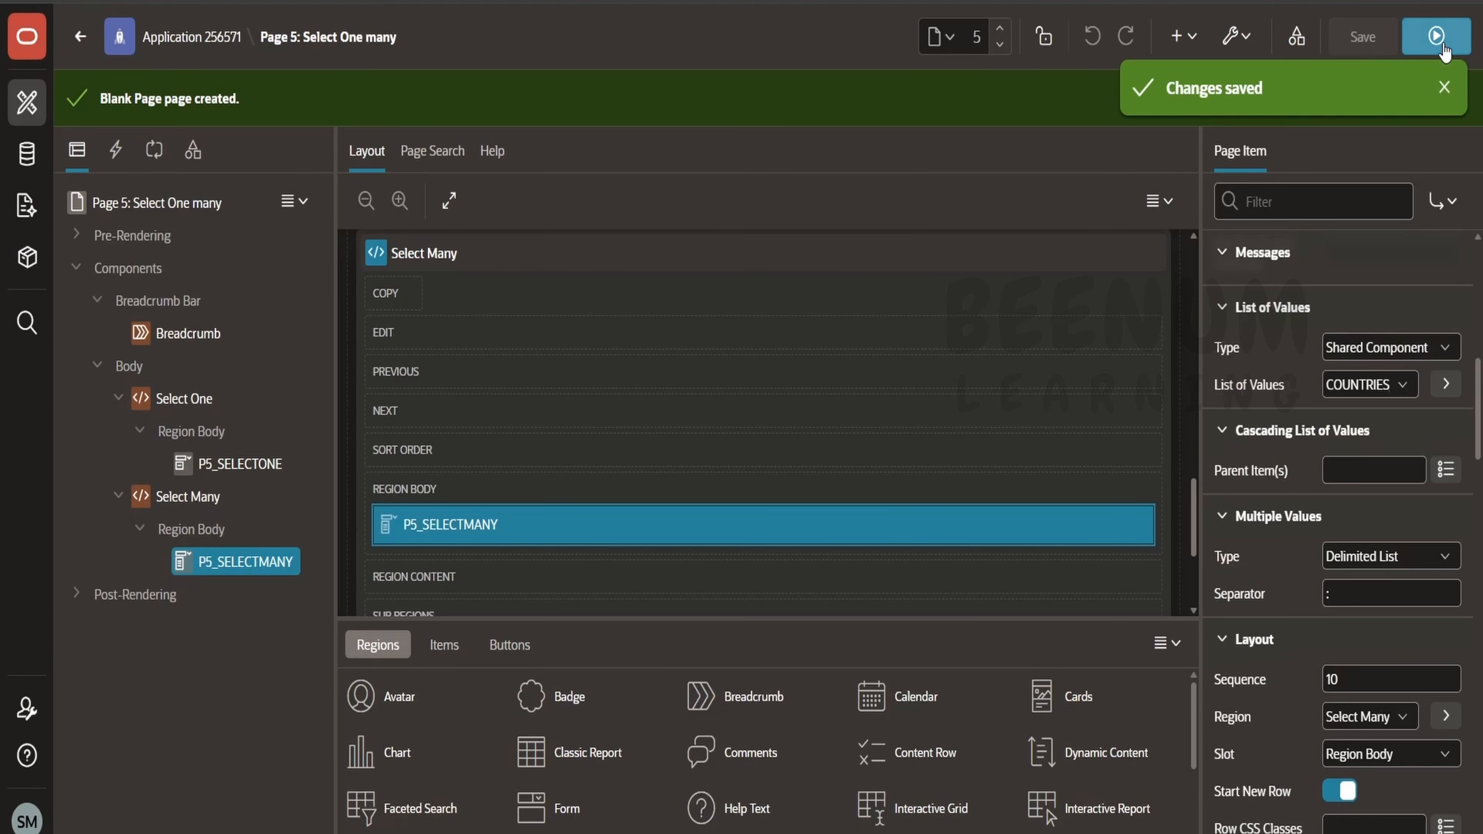
Step: Run page 5 again and search the Select Many list for "Ind"
{"action": "left_click", "coordinate": [1436, 34]}
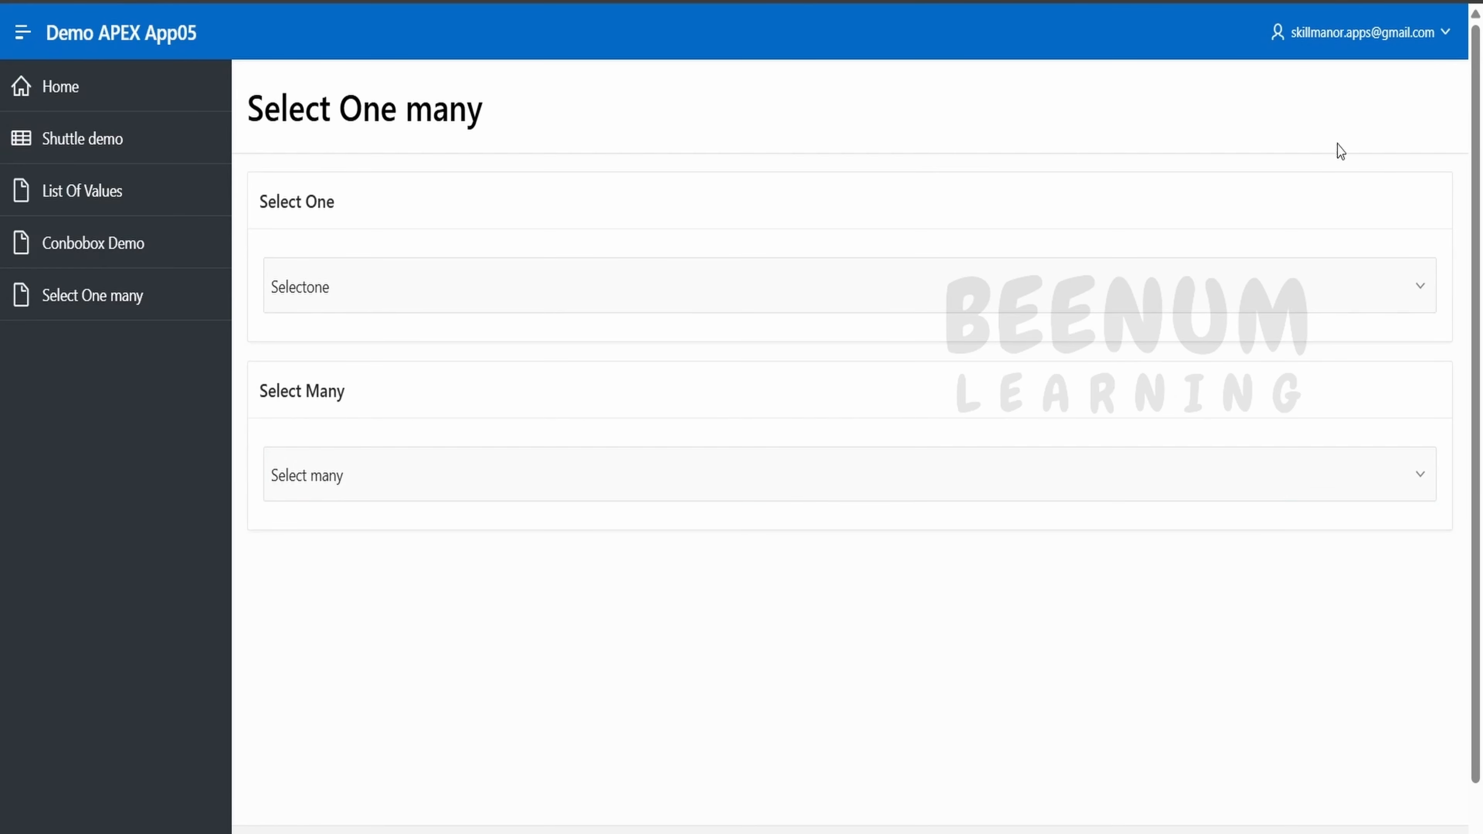
{"action": "left_click", "coordinate": [623, 469]}
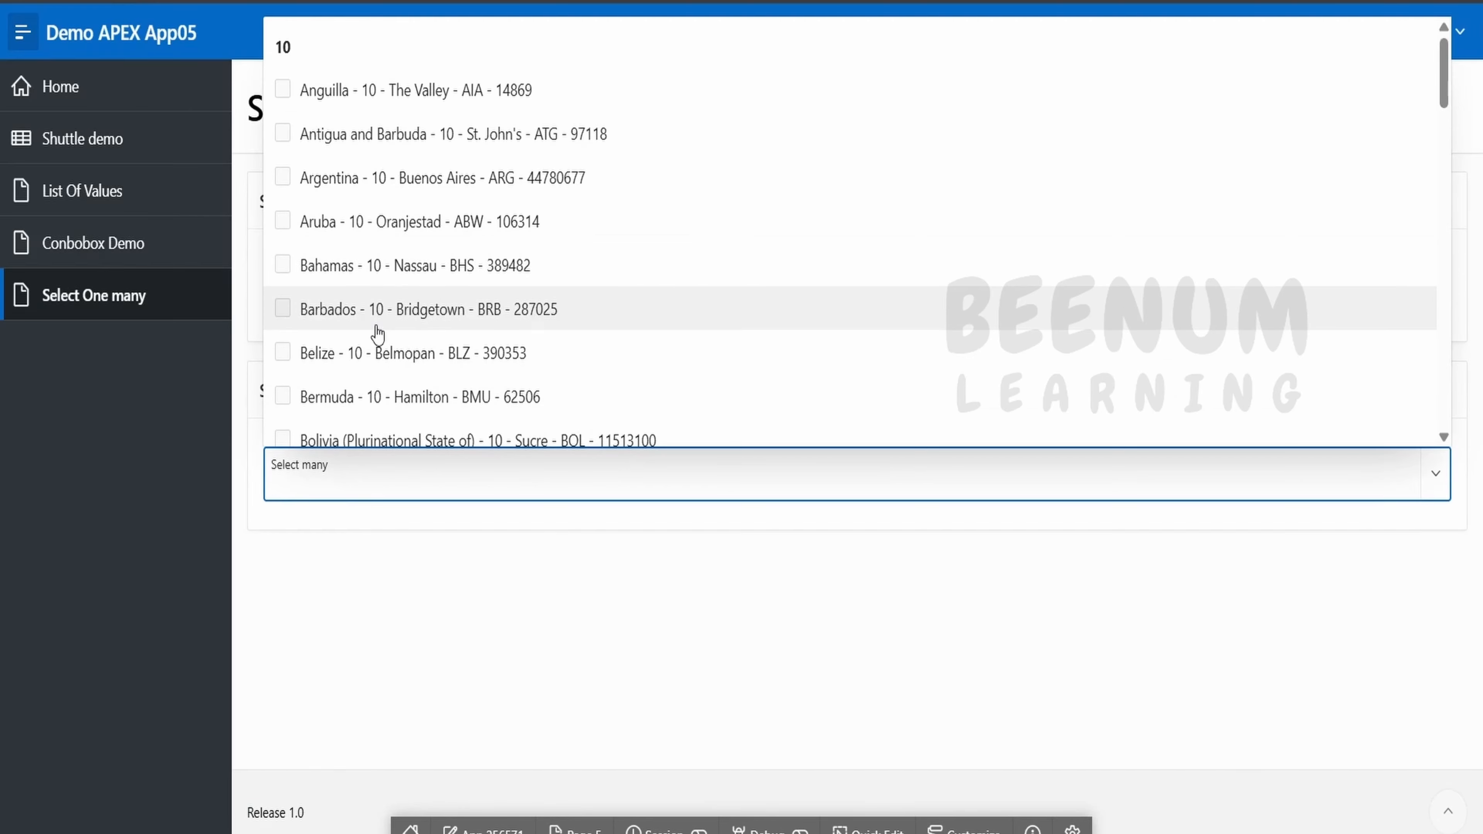
{"action": "type", "text": "Ind"}
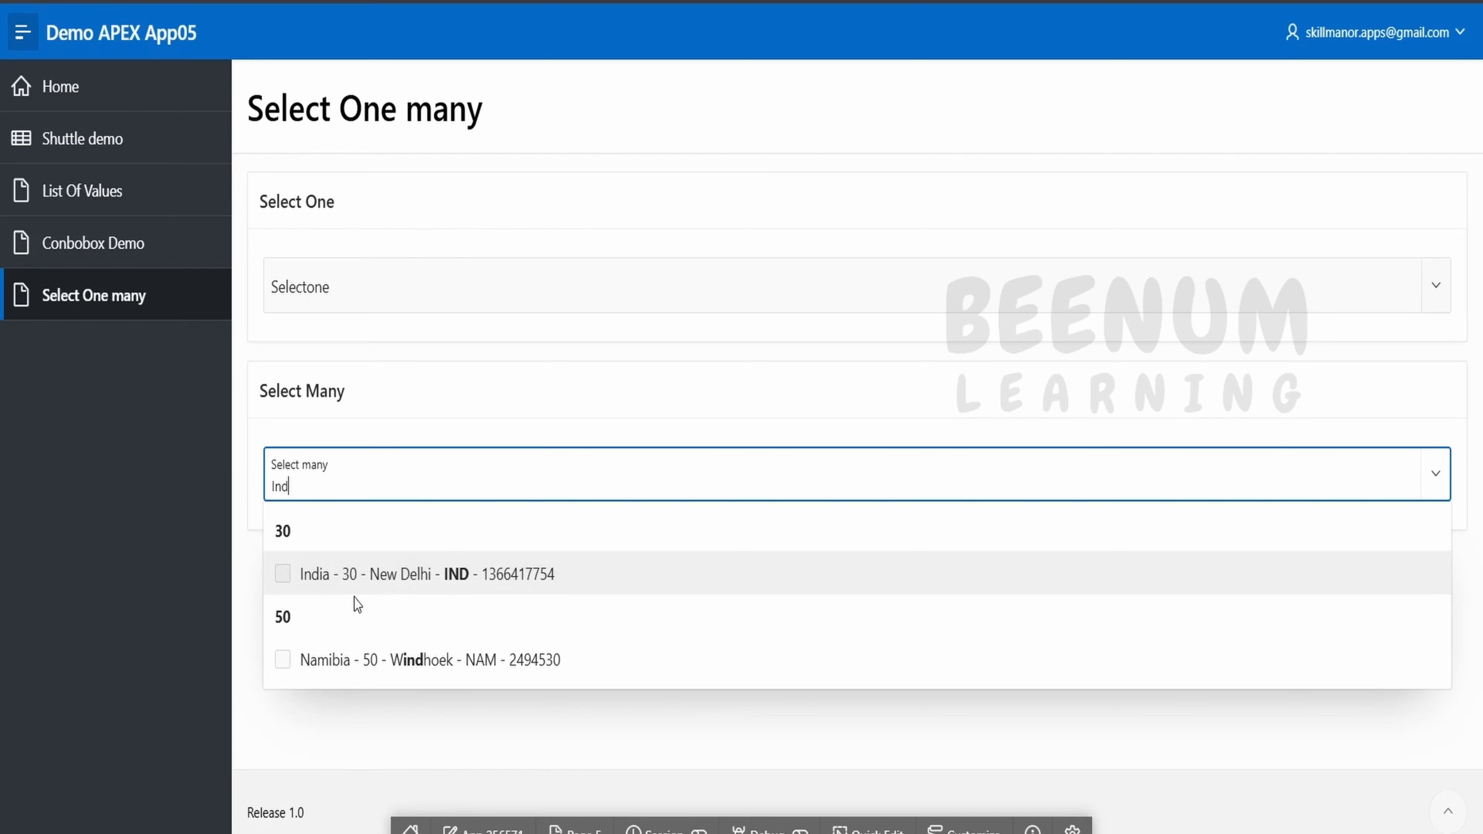
Step: Search the Select Many list for "United", and replace that search with "USA"
{"action": "key", "text": "BackSpace"}
{"action": "key", "text": "BackSpace"}
{"action": "key", "text": "BackSpace"}
{"action": "type", "text": "United"}
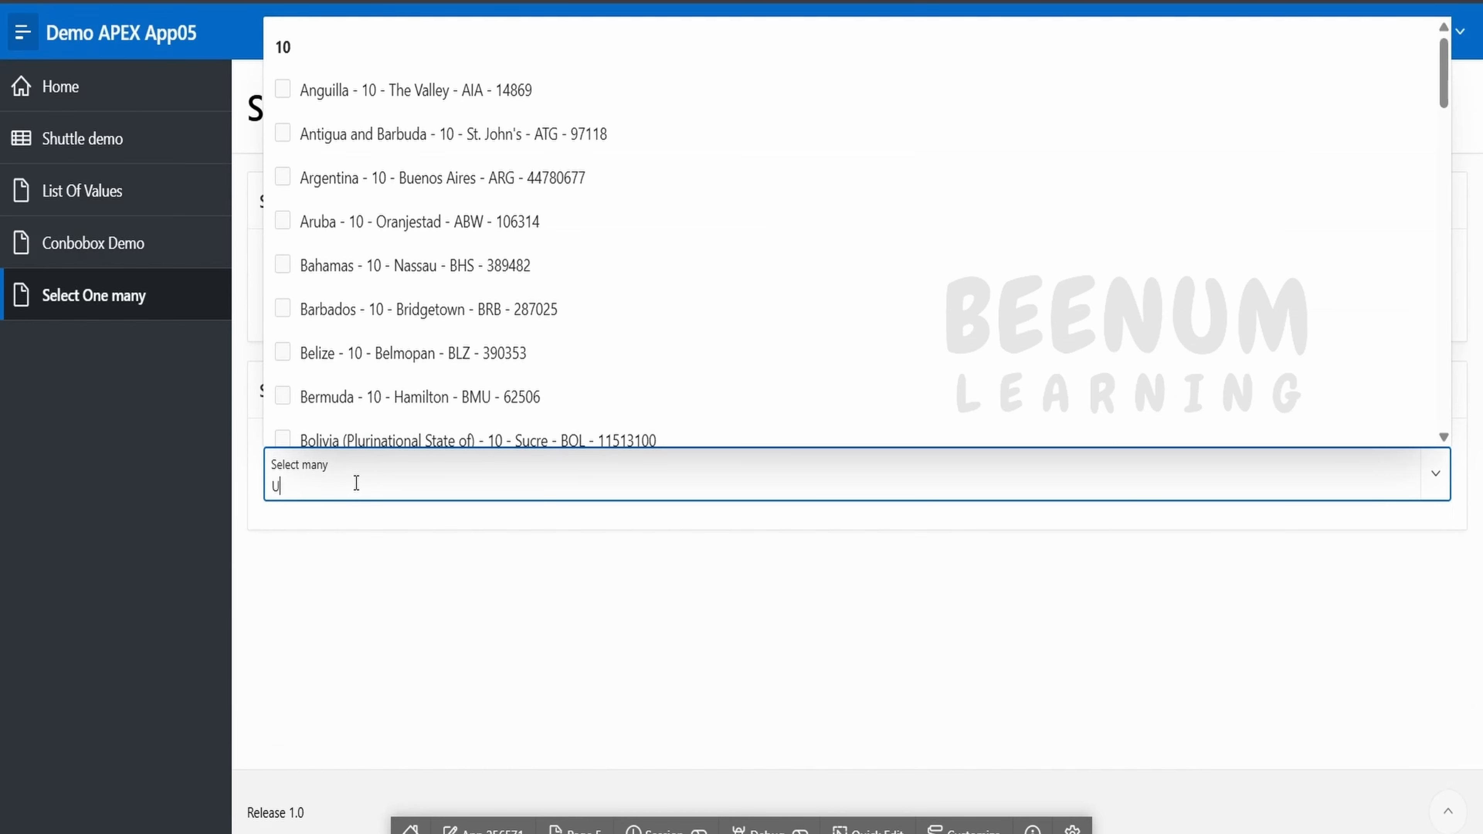
{"action": "key", "text": "BackSpace"}
{"action": "key", "text": "BackSpace"}
{"action": "key", "text": "BackSpace"}
{"action": "key", "text": "BackSpace"}
{"action": "key", "text": "BackSpace"}
{"action": "key", "text": "BackSpace"}
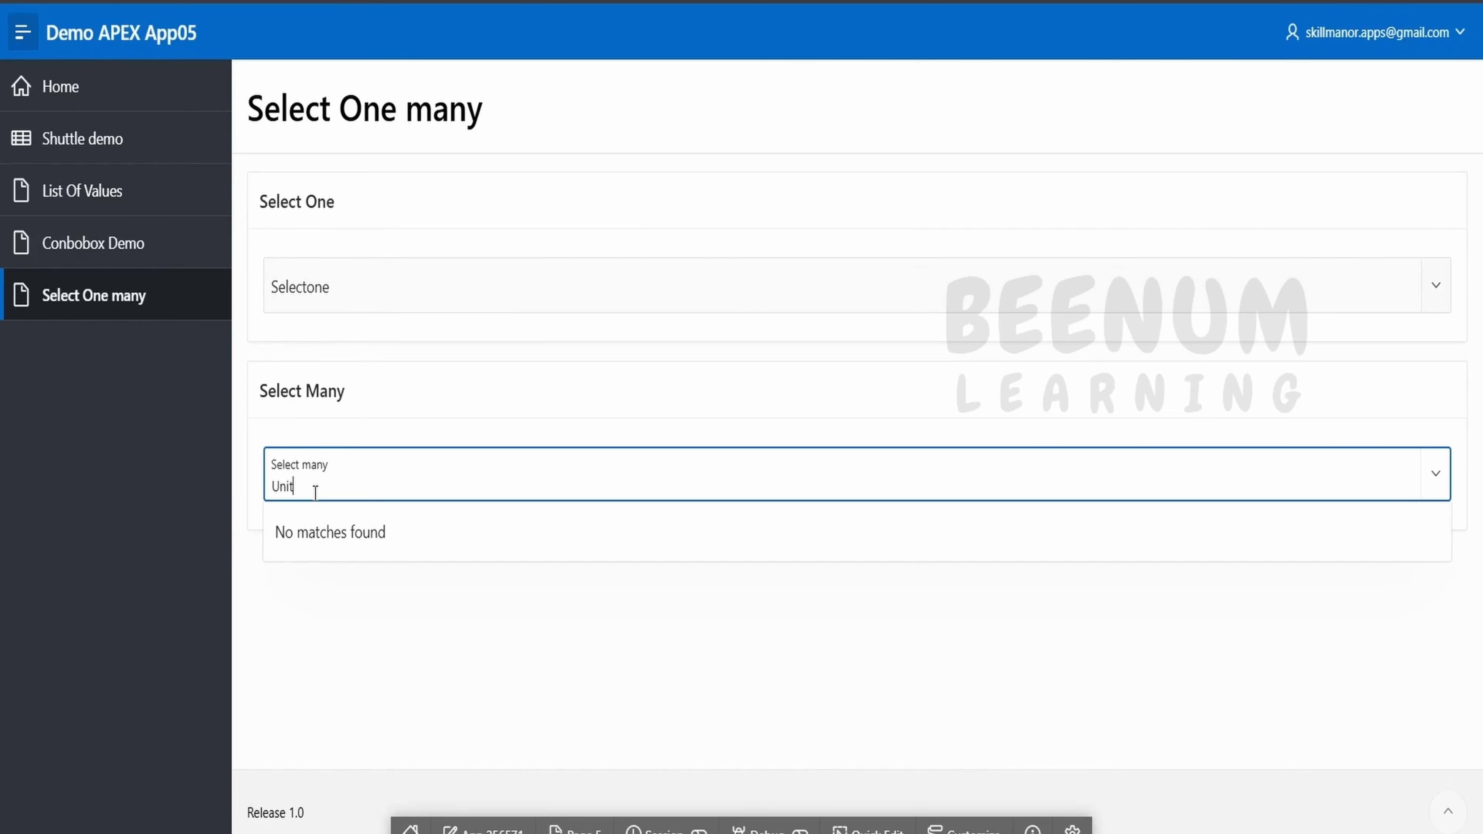
{"action": "type", "text": "USA"}
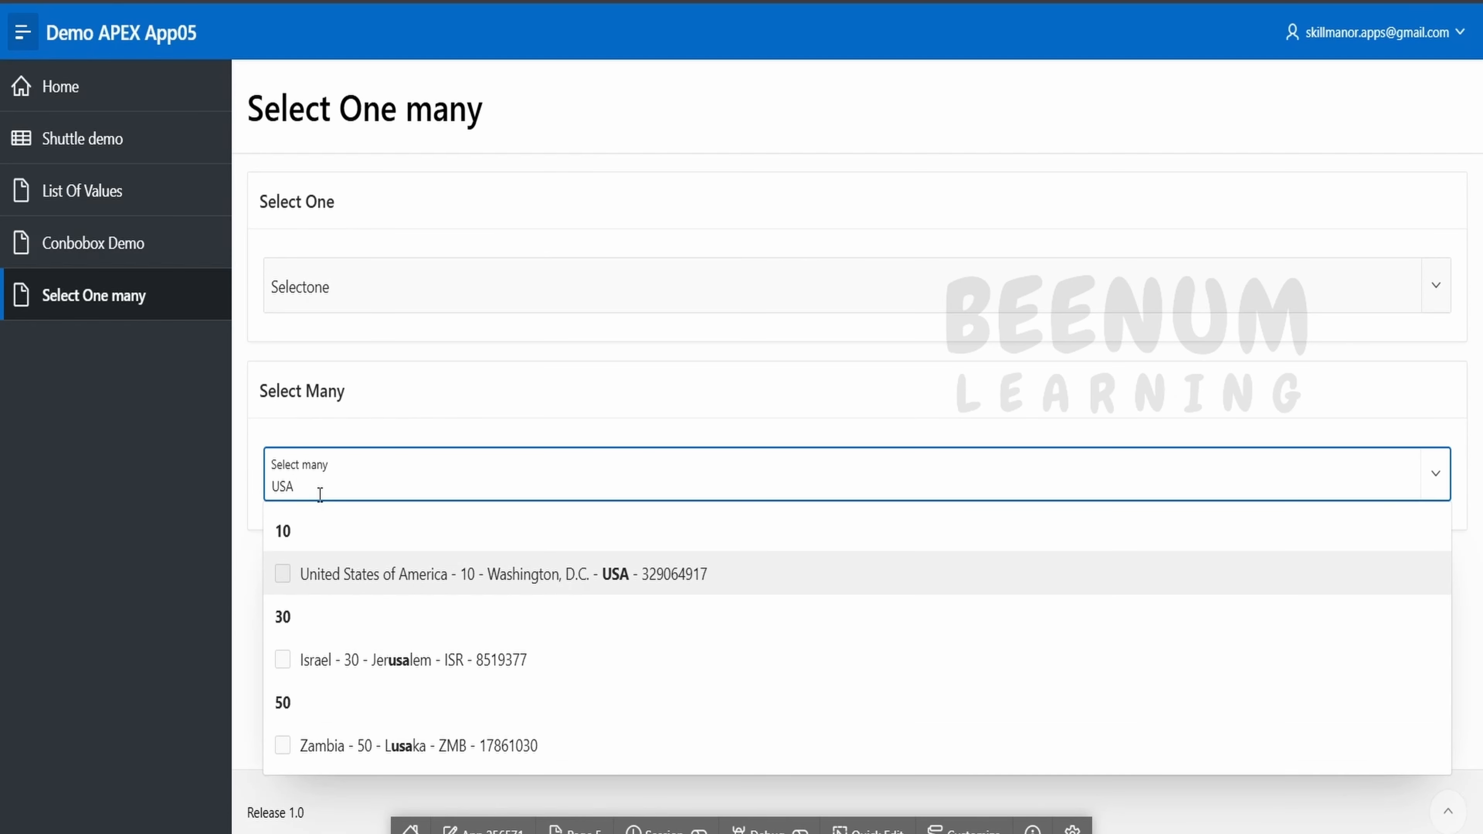
Step: Clear the Select Many search and browse the countries grouped by region ID
{"action": "key", "text": "BackSpace"}
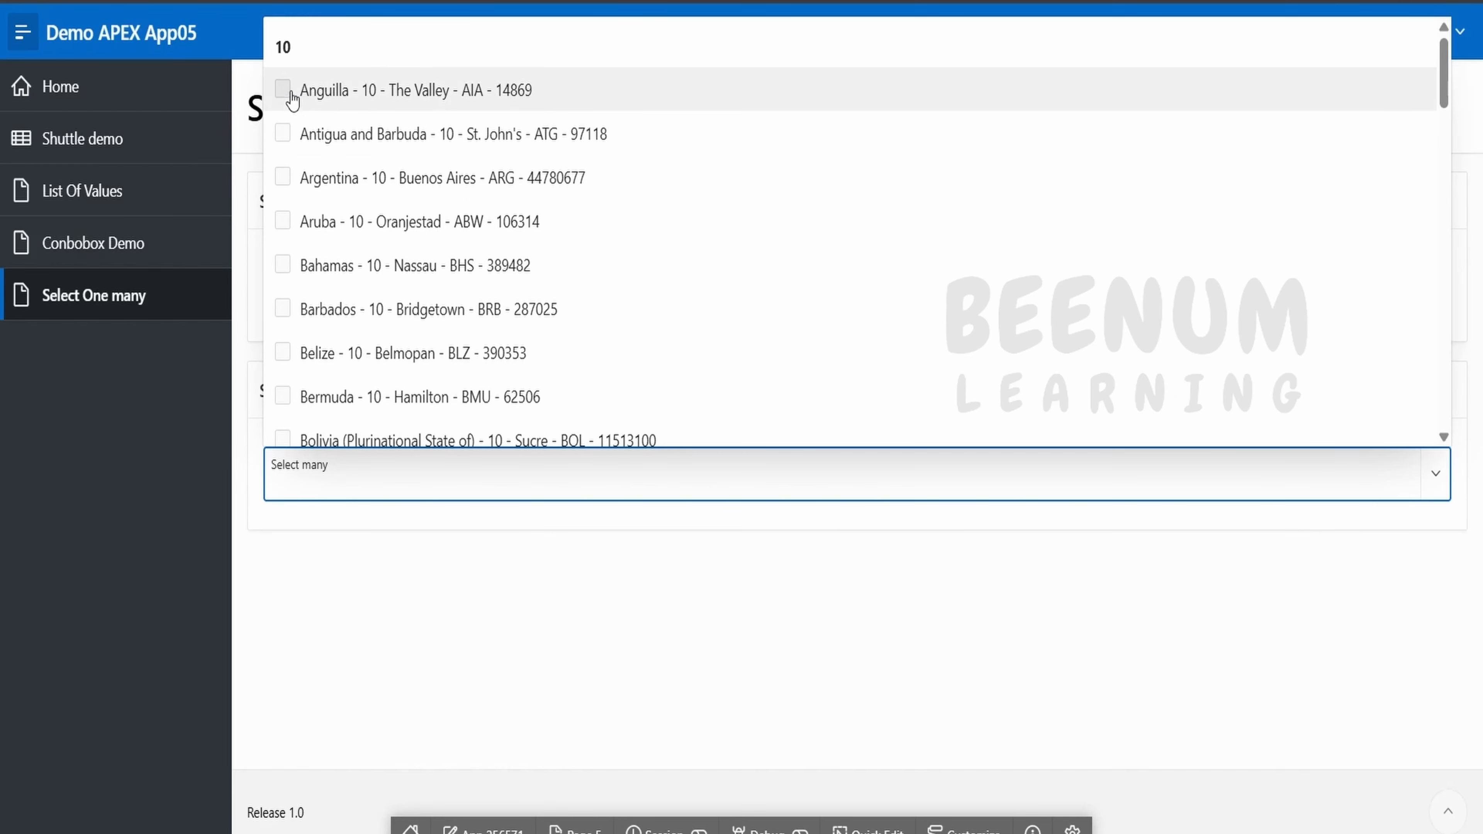
{"action": "scroll", "coordinate": [292, 87], "scroll_direction": "down", "scroll_amount": 5}
{"action": "scroll", "coordinate": [295, 99], "scroll_direction": "down", "scroll_amount": 20}
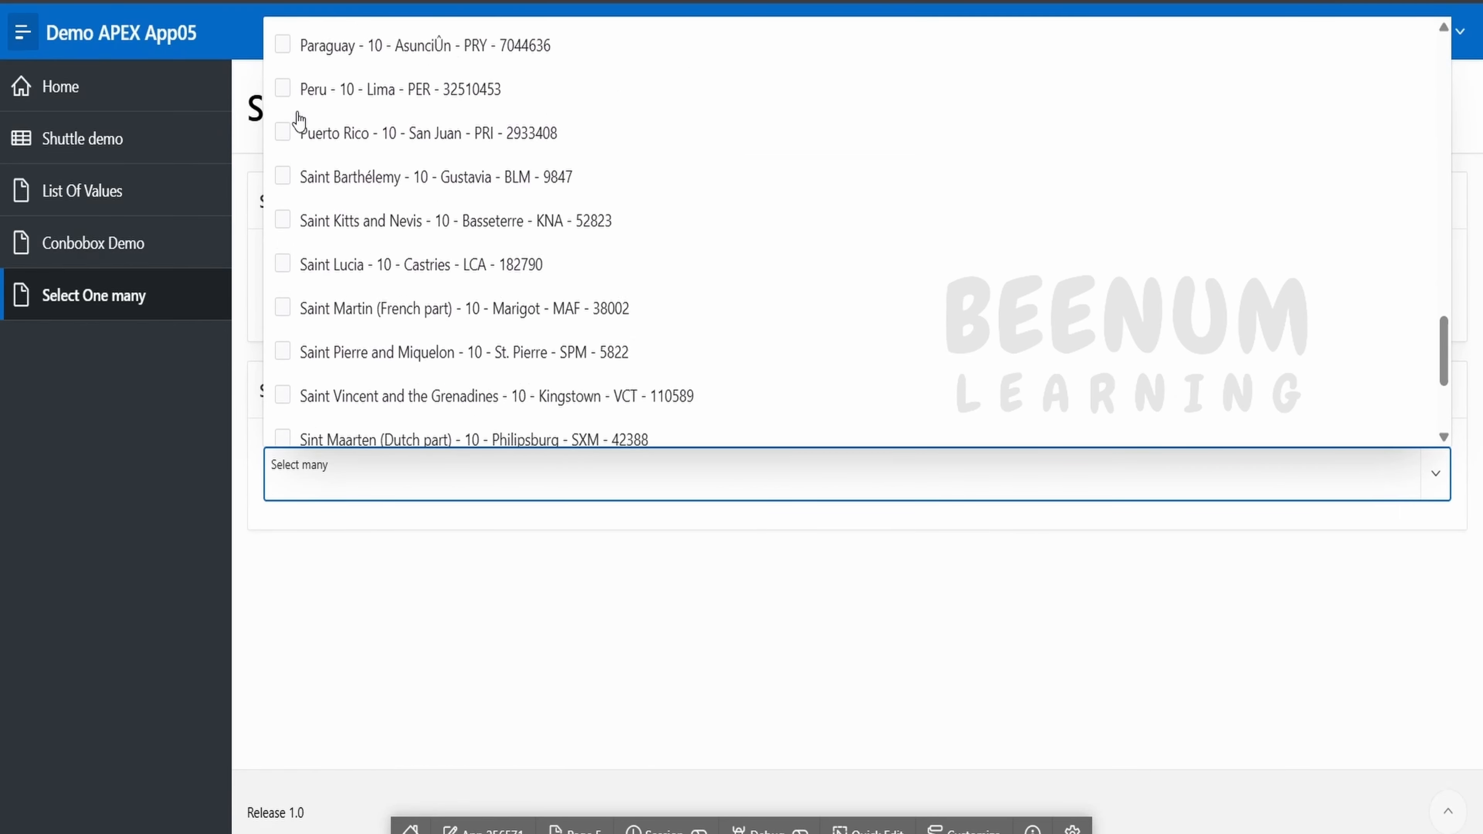
{"action": "scroll", "coordinate": [298, 120], "scroll_direction": "down", "scroll_amount": 20}
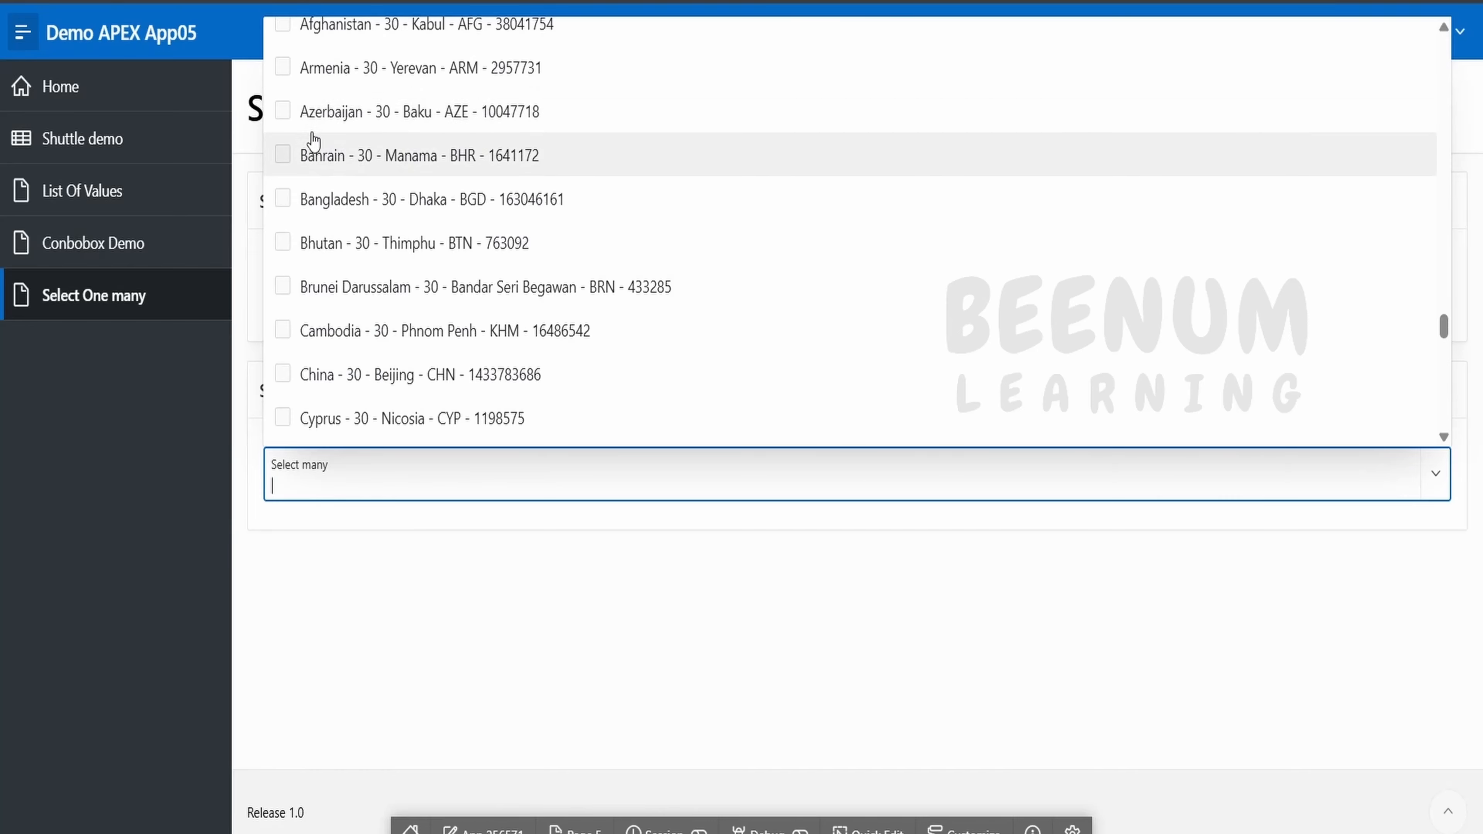
Step: Browse the countries listed under region 30 in the Select Many list
{"action": "scroll", "coordinate": [309, 139], "scroll_direction": "up", "scroll_amount": 2}
{"action": "scroll", "coordinate": [315, 146], "scroll_direction": "down", "scroll_amount": 3}
{"action": "scroll", "coordinate": [324, 155], "scroll_direction": "up", "scroll_amount": 3}
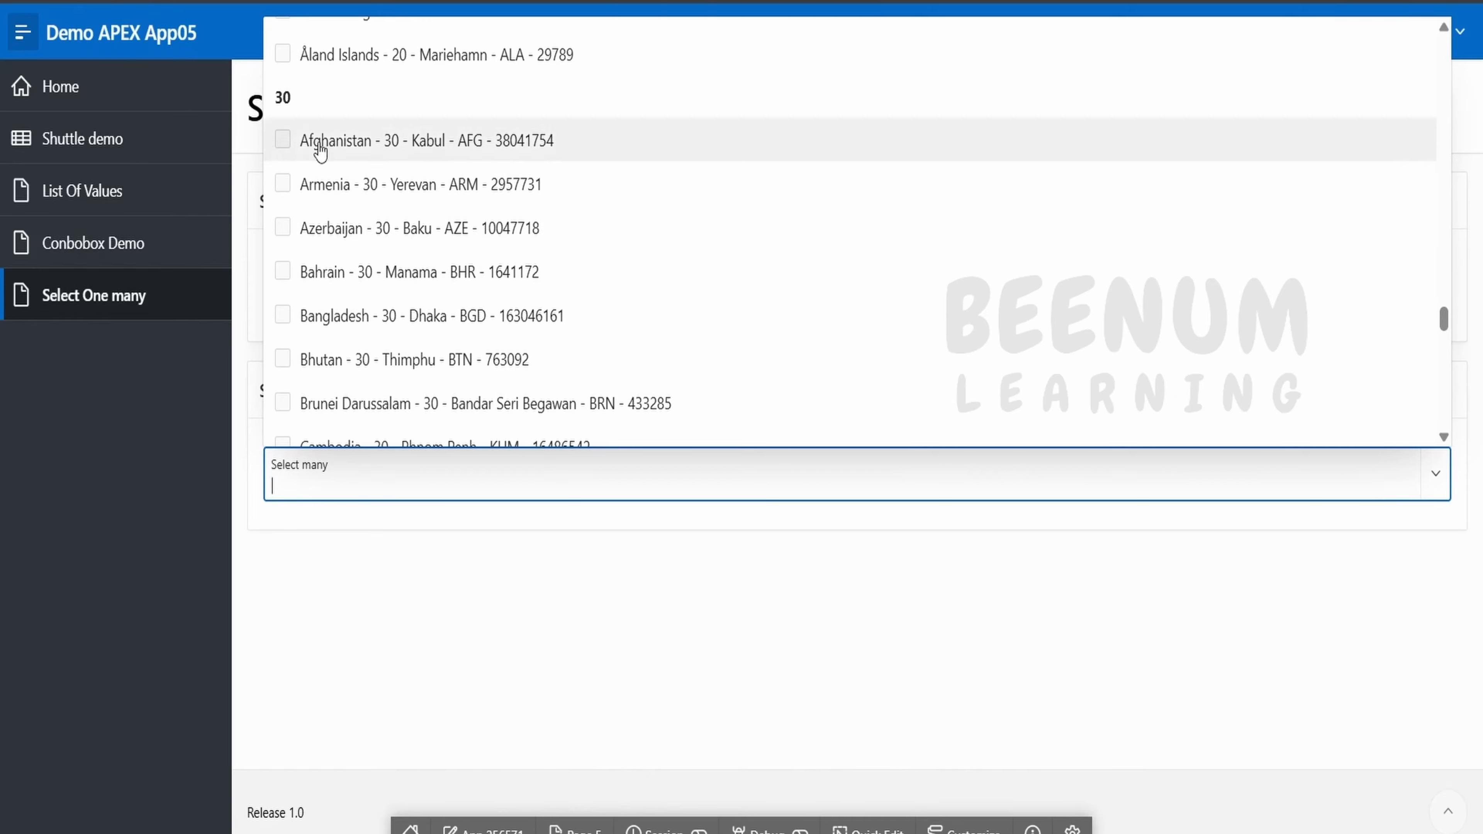
{"action": "scroll", "coordinate": [390, 310], "scroll_direction": "down", "scroll_amount": 15}
{"action": "scroll", "coordinate": [390, 313], "scroll_direction": "down", "scroll_amount": 5}
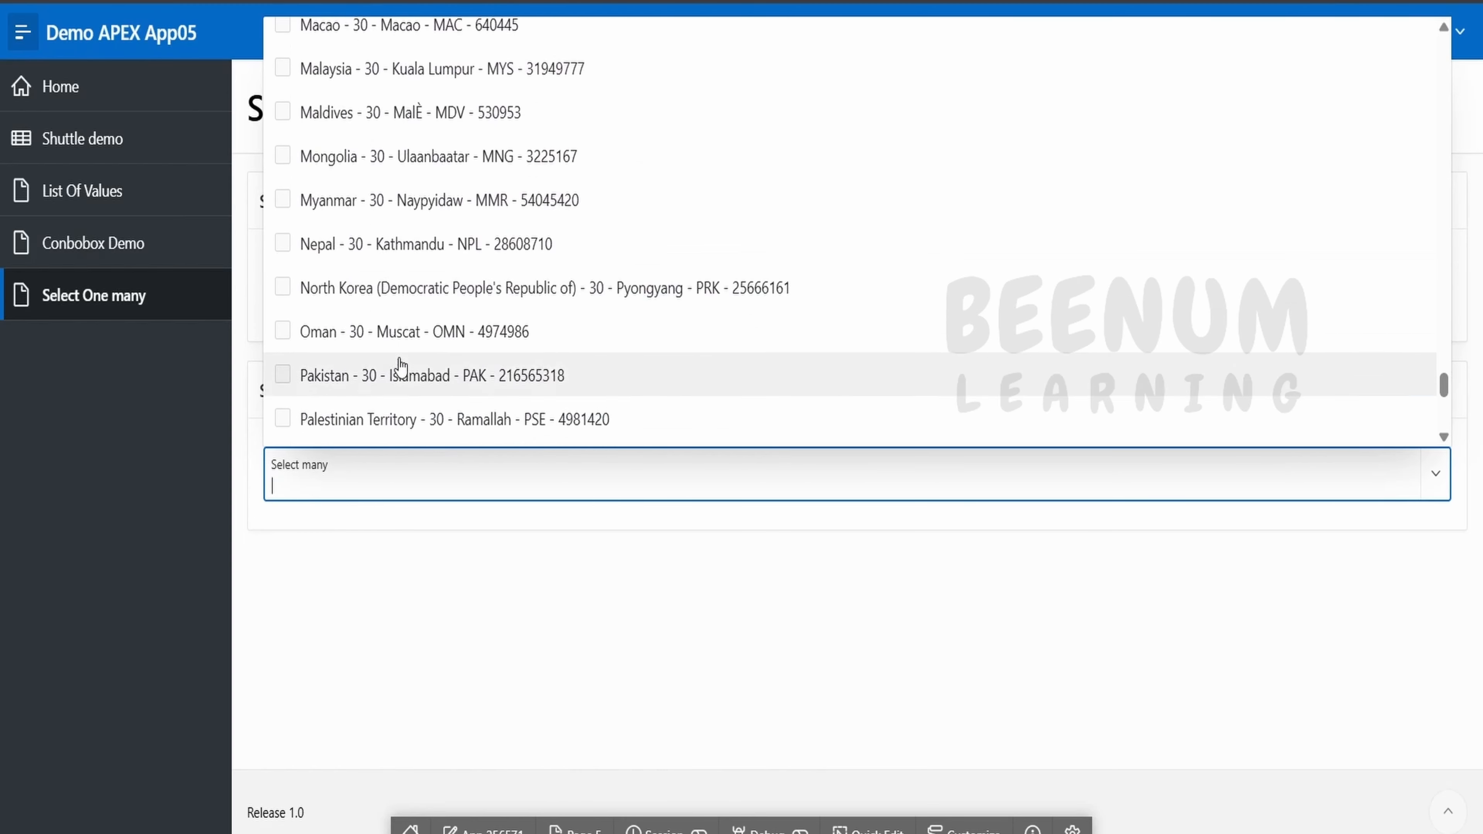
{"action": "left_click", "coordinate": [463, 705]}
{"action": "left_click", "coordinate": [410, 486]}
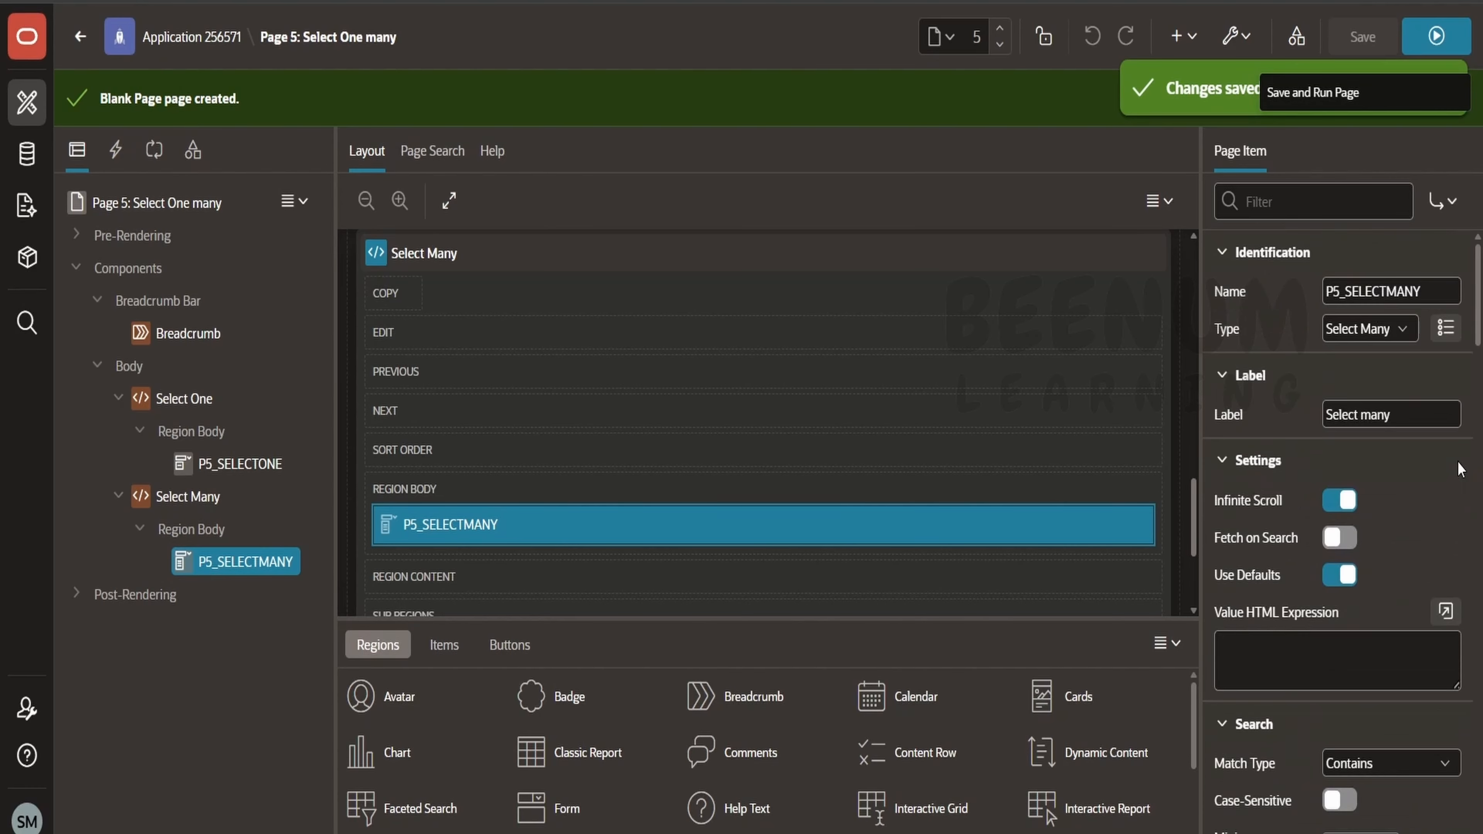
Step: Open the Value HTML Expression code editor of P5_SELECTMANY and copy the cc-container snippet from readme.md in VS Code
{"action": "left_click", "coordinate": [1269, 663]}
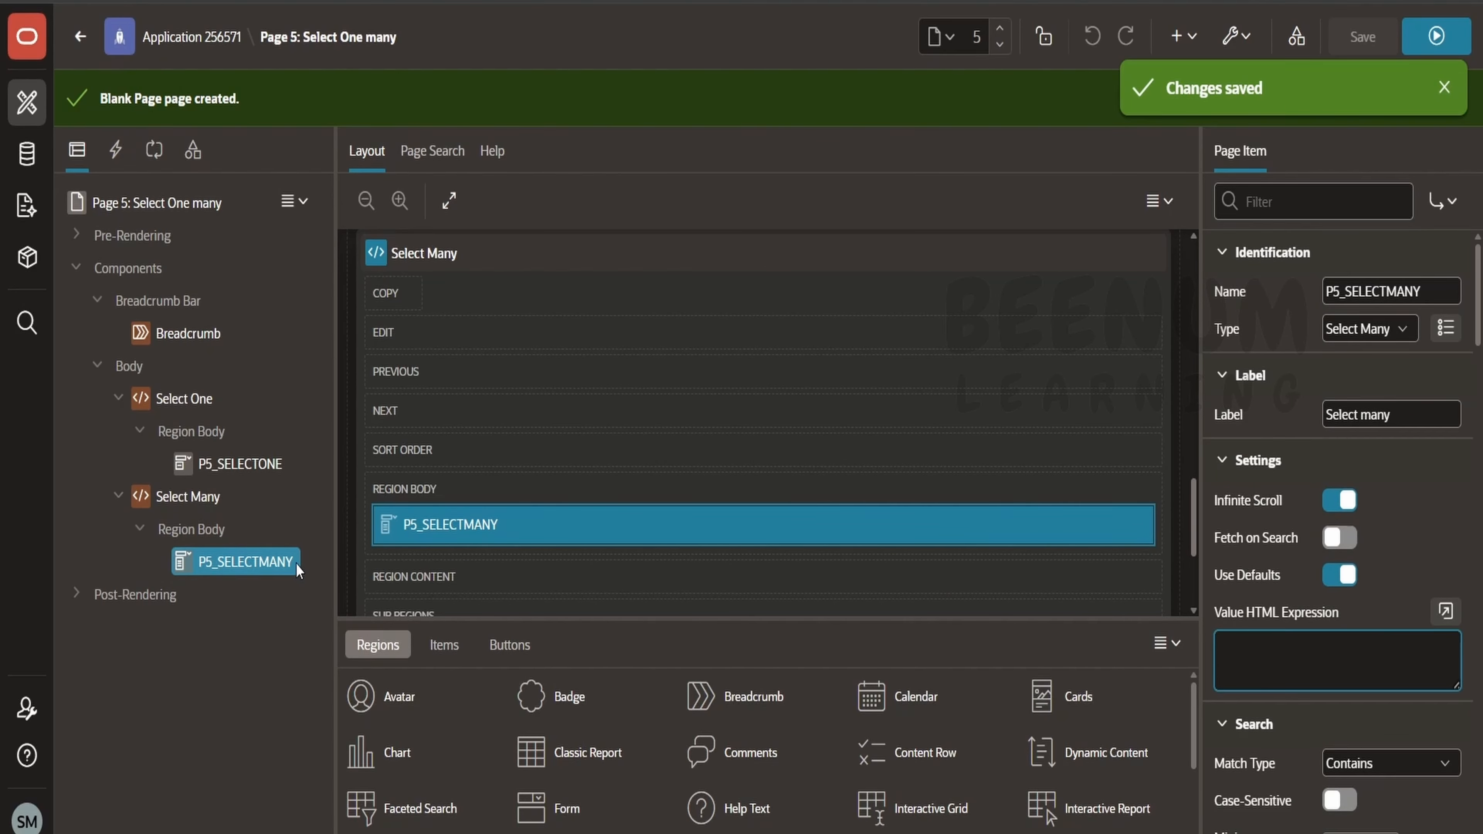
{"action": "left_click", "coordinate": [1446, 612]}
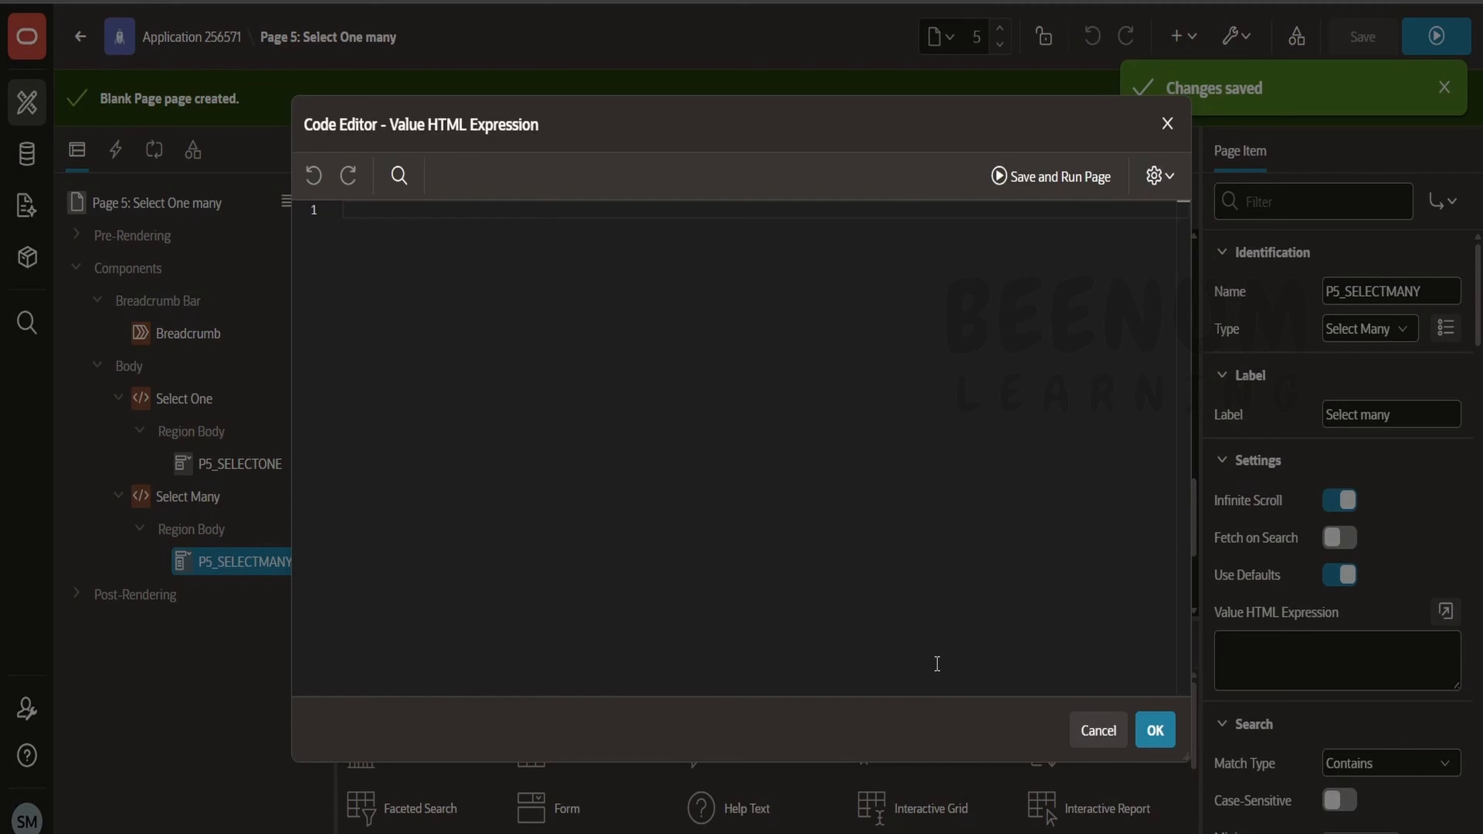
{"action": "left_click", "coordinate": [390, 712]}
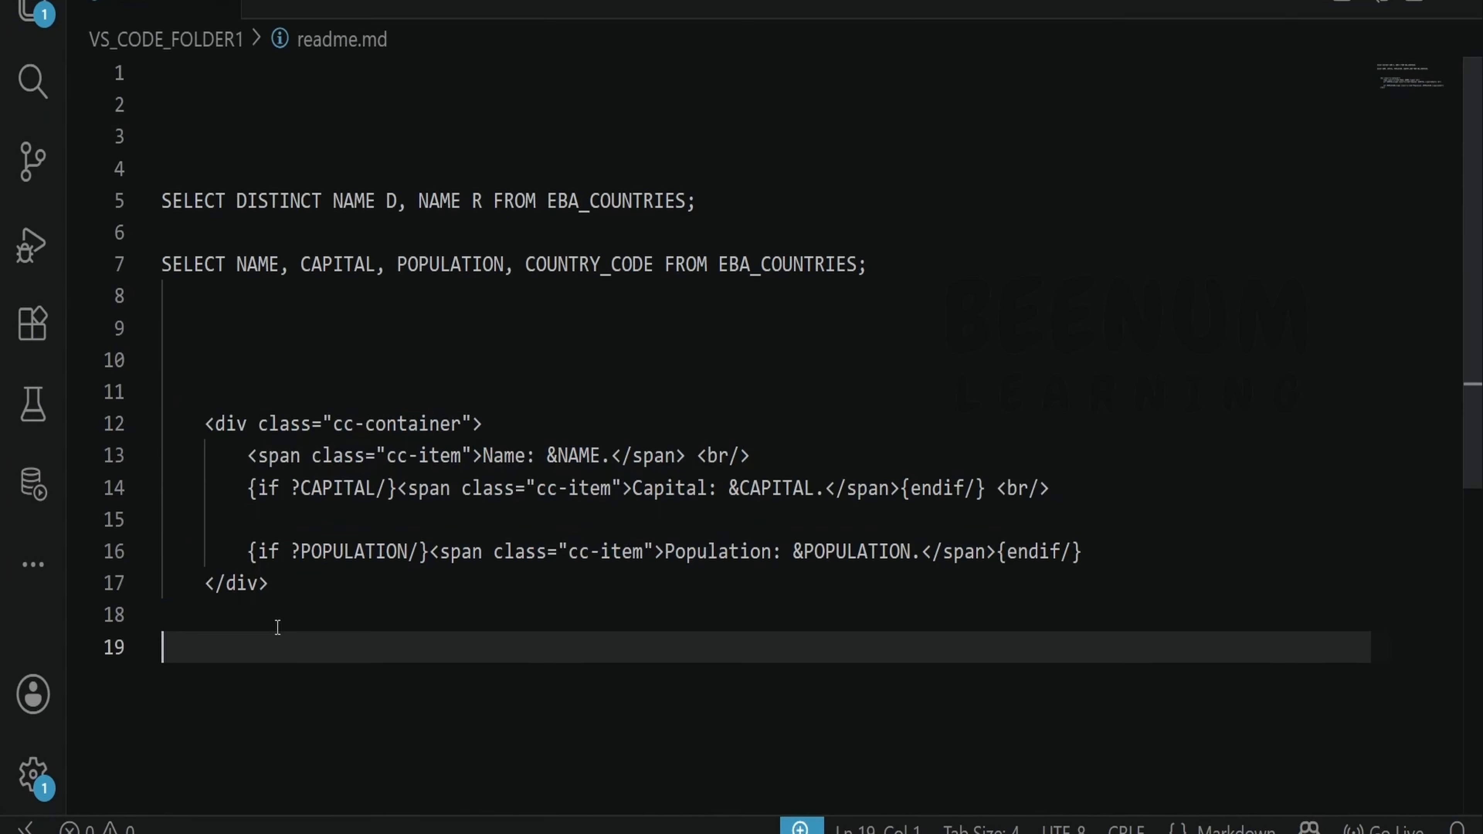
{"action": "left_click_drag", "start_coordinate": [277, 627], "coordinate": [165, 424]}
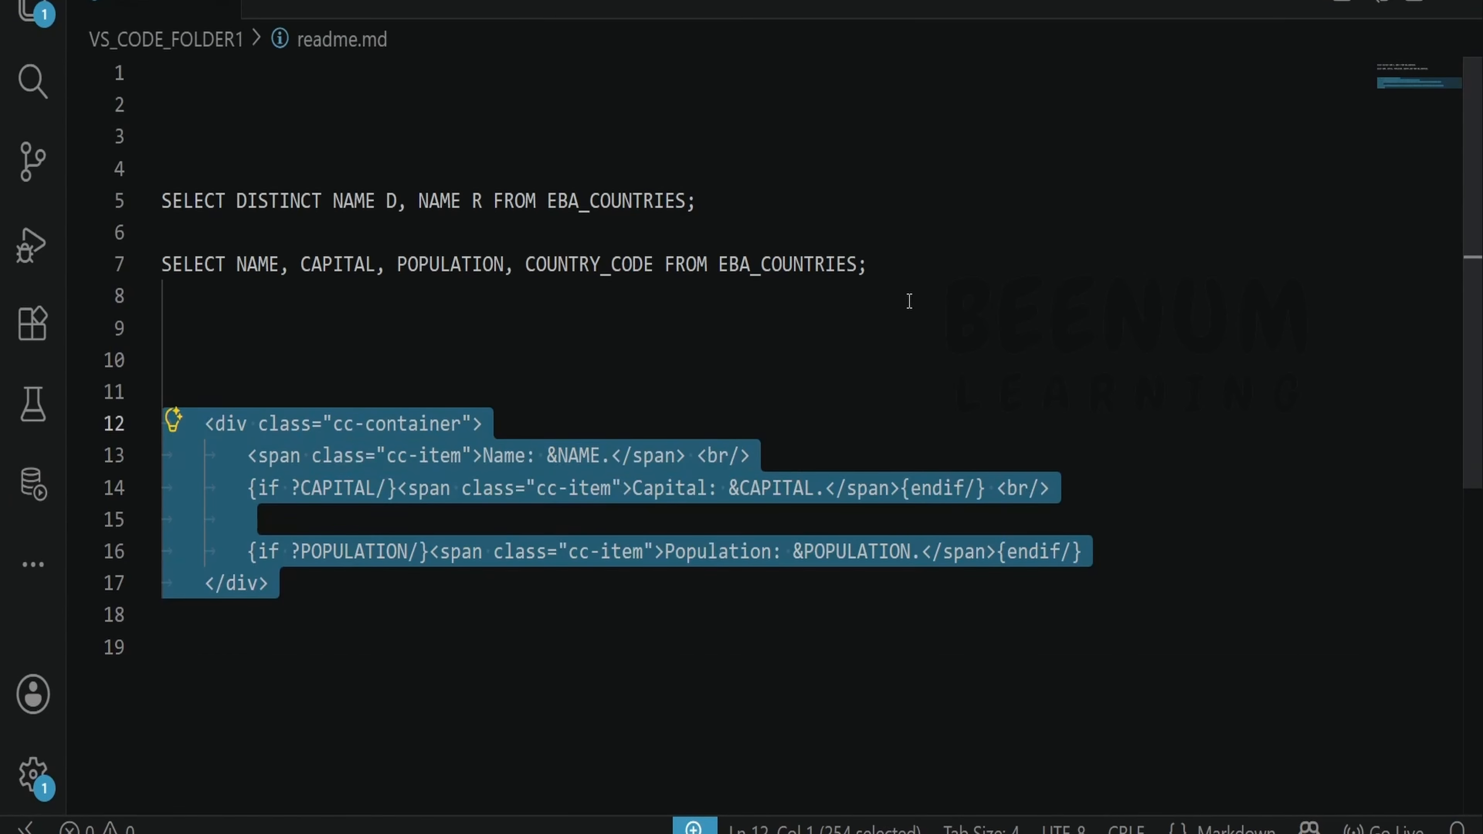
Step: Check the NAME, CAPITAL and POPULATION substitutions in the snippet and paste it into the Value HTML Expression editor
{"action": "left_click", "coordinate": [677, 391]}
{"action": "left_click", "coordinate": [581, 454]}
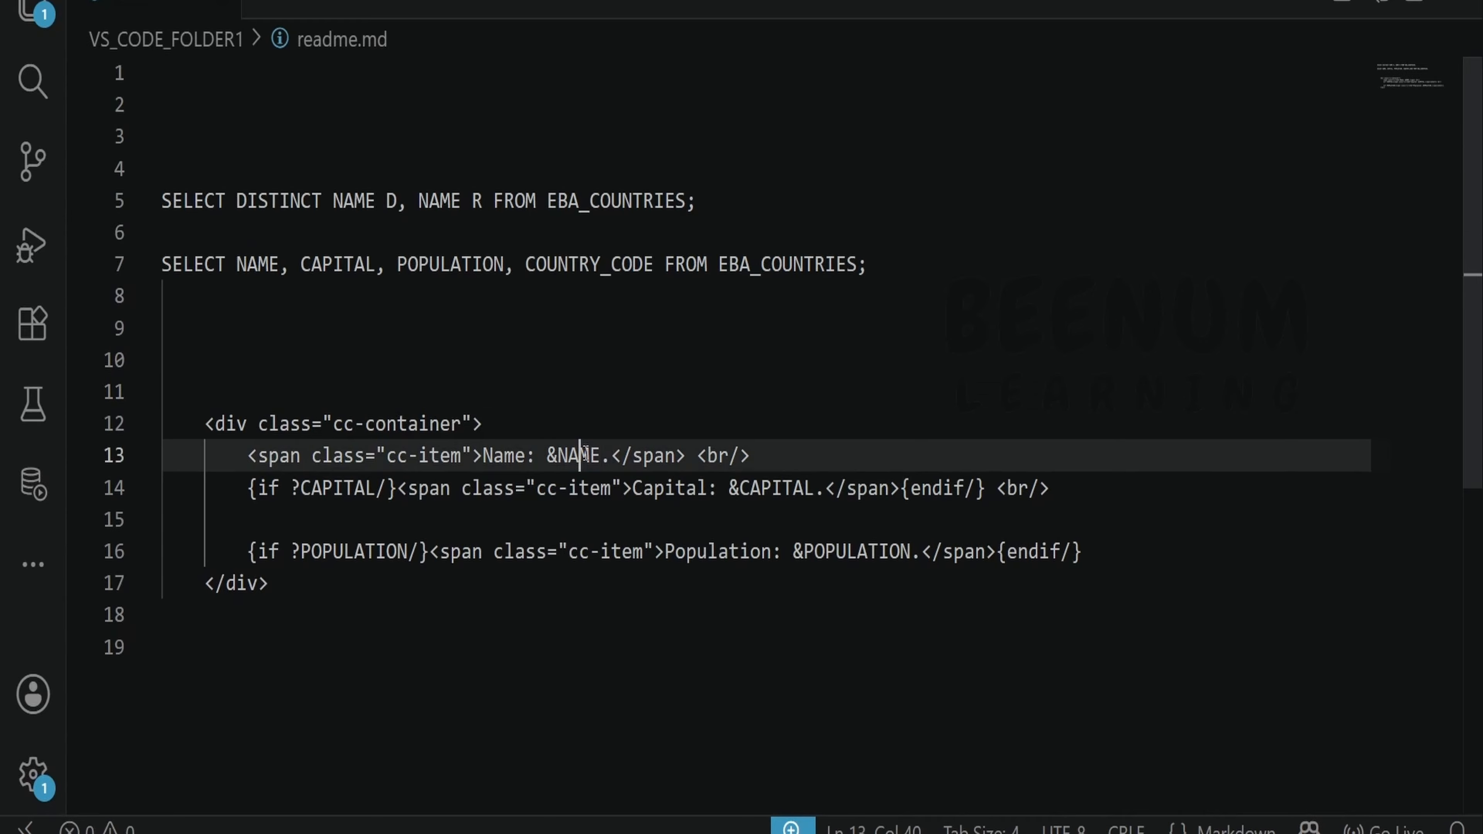
{"action": "double_click", "coordinate": [585, 454]}
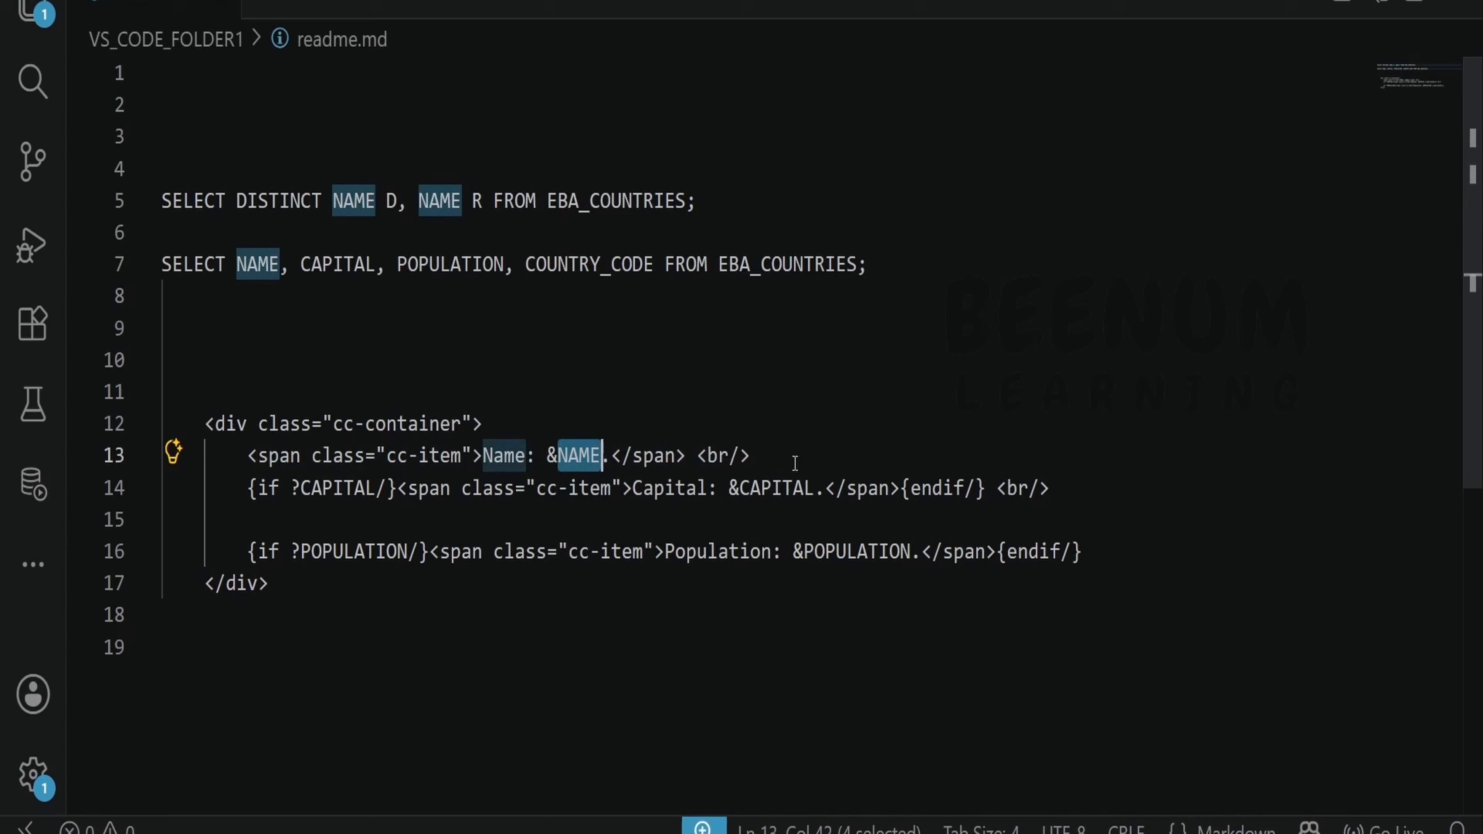
{"action": "double_click", "coordinate": [794, 491]}
{"action": "double_click", "coordinate": [851, 551]}
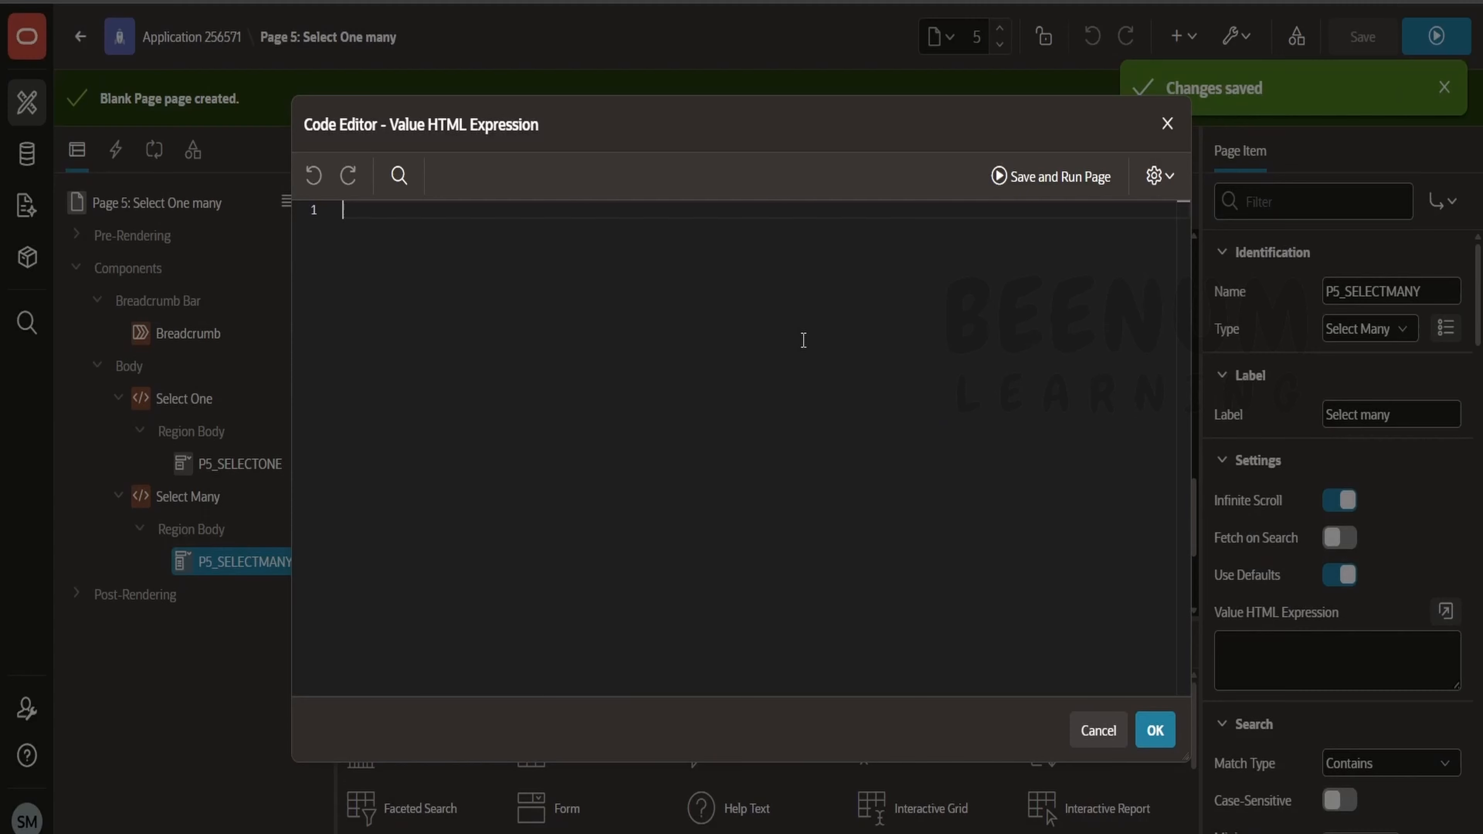
{"action": "type", "text": "<div class=\"cc-container\">         <span class=\"cc-item\">Name: &NAME.</span> <br/>         {if ?CAPITAL/}<span class=\"cc-item\">Capital: &CAPITAL.</span>{endif/} <br/>          {if ?POPULATION/}<span class=\"cc-item\">Population: &POPULATION.</span>{endif/}     </div>"}
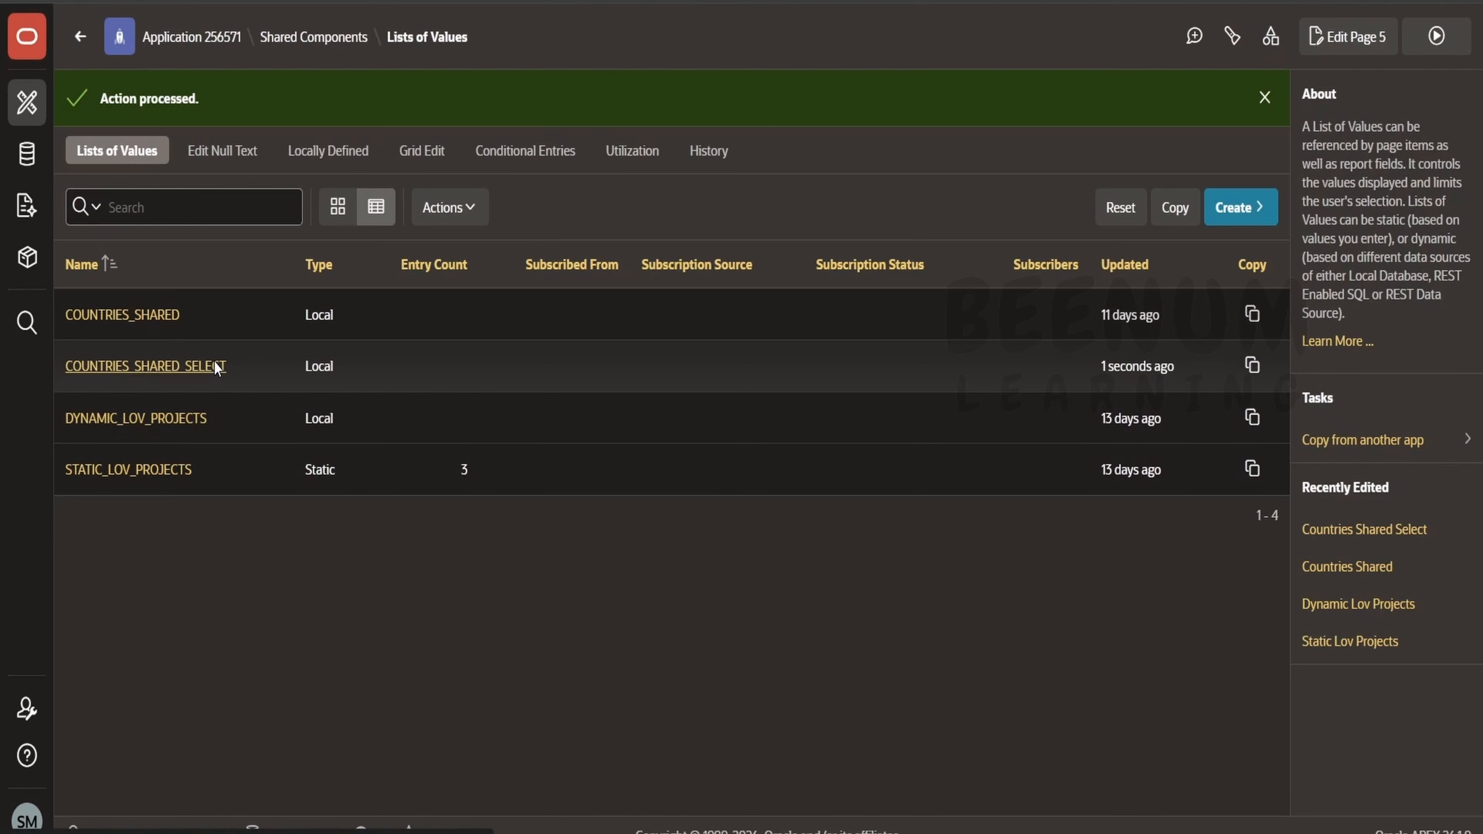
Step: Open the COUNTRIES_SHARED_SELECT list of values and examine its column settings
{"action": "left_click", "coordinate": [214, 366]}
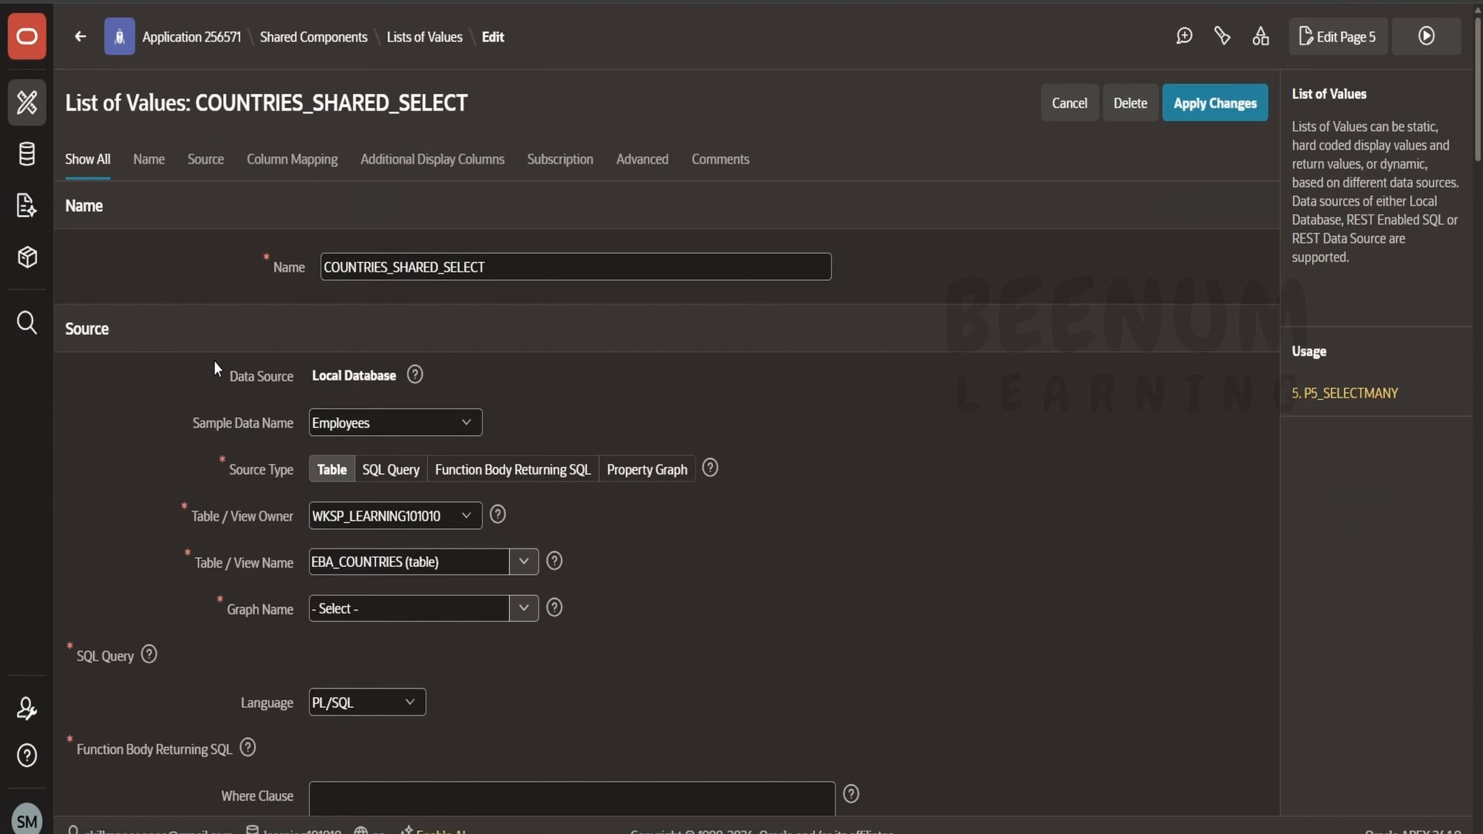
{"action": "scroll", "coordinate": [601, 646], "scroll_direction": "down", "scroll_amount": 10}
{"action": "scroll", "coordinate": [601, 646], "scroll_direction": "down", "scroll_amount": 2}
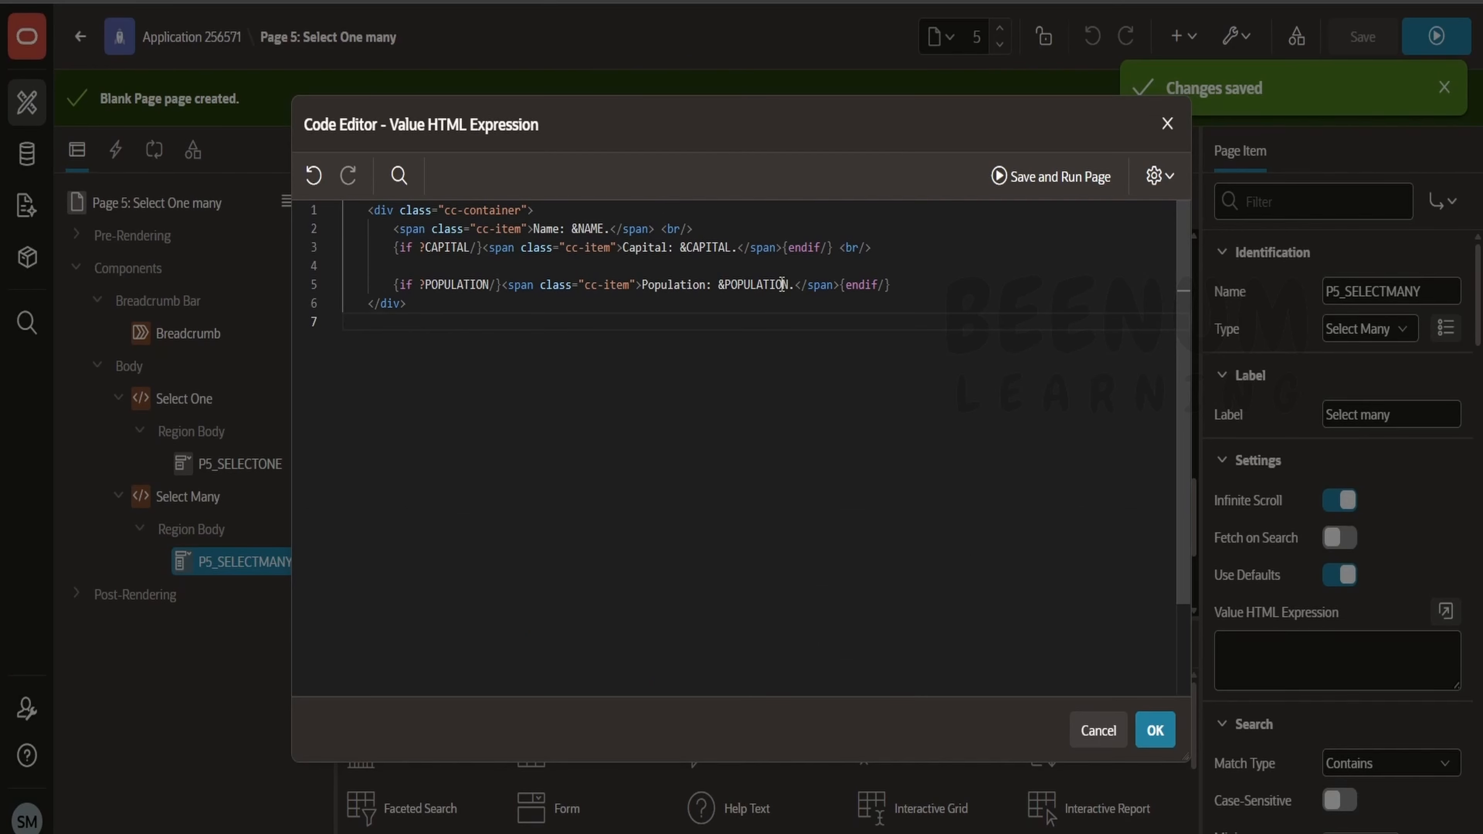
Step: Accept the HTML expression with the name, capital and population lines and save page 5
{"action": "double_click", "coordinate": [759, 286]}
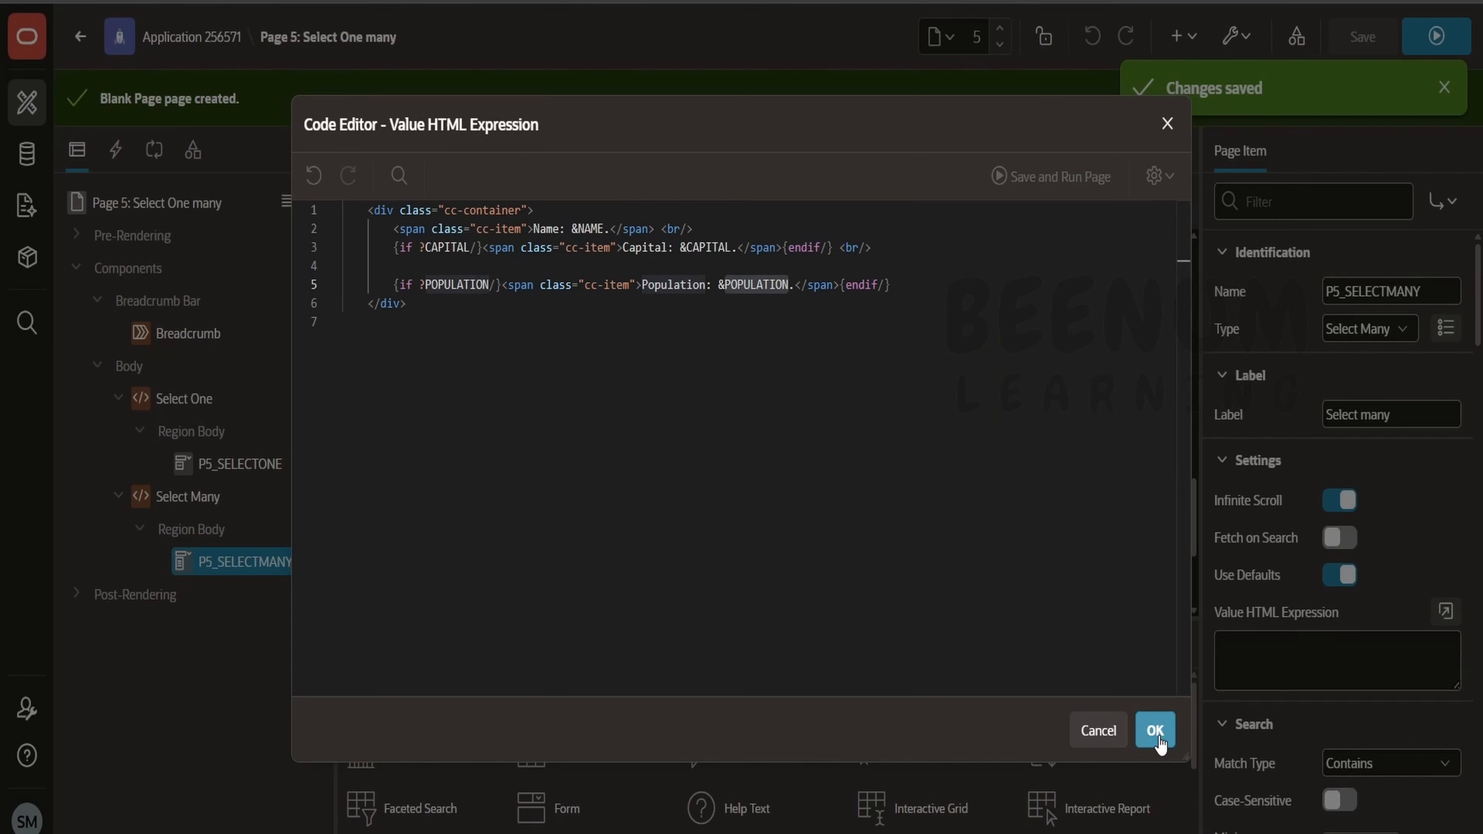
{"action": "left_click", "coordinate": [1154, 731]}
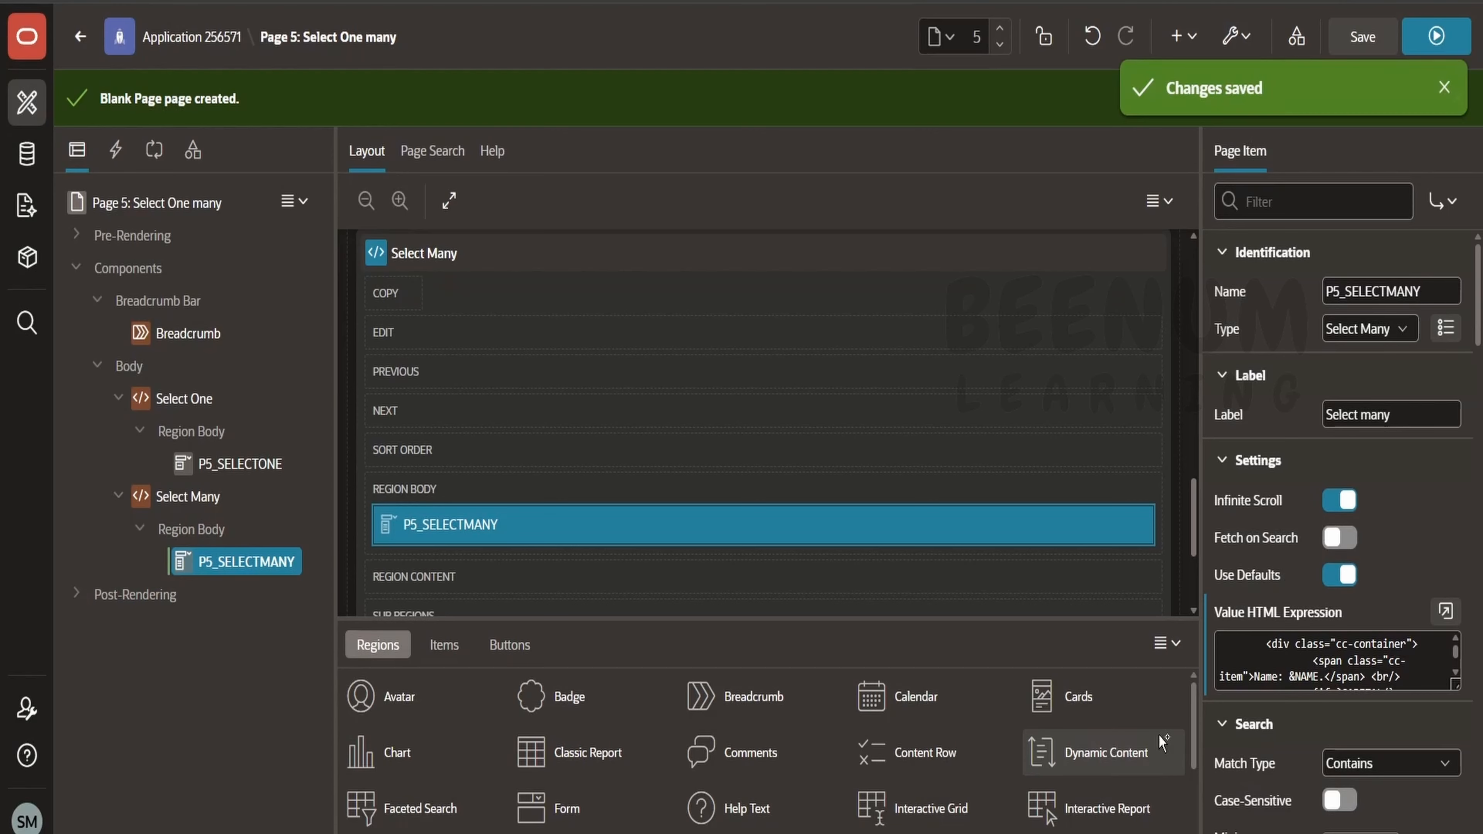
{"action": "left_click", "coordinate": [1361, 49]}
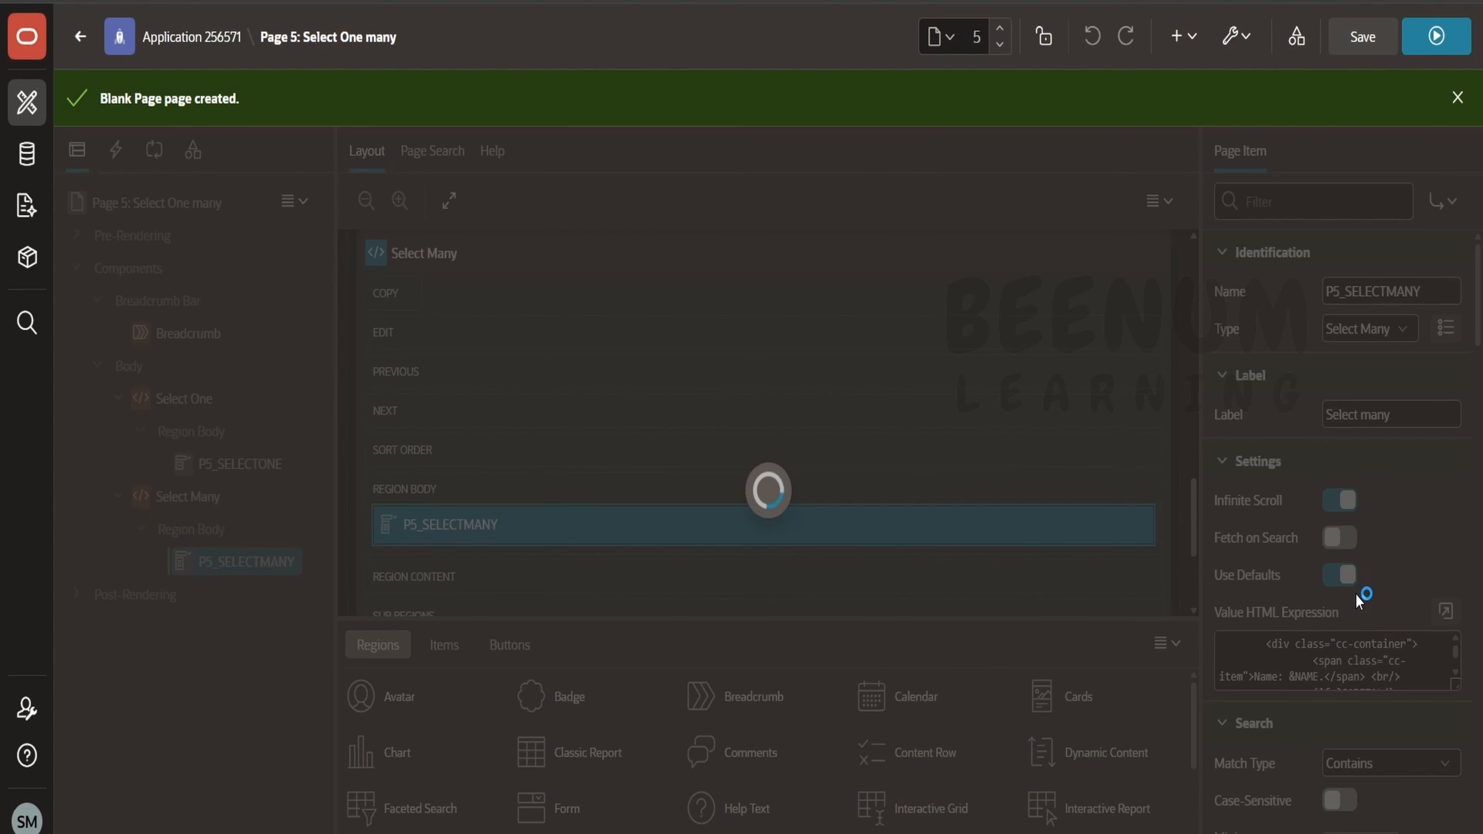
Step: Examine the Infinite Scroll, Search, List of Values and Cascading List of Values settings of P5_SELECTMANY
{"action": "left_click", "coordinate": [1340, 500]}
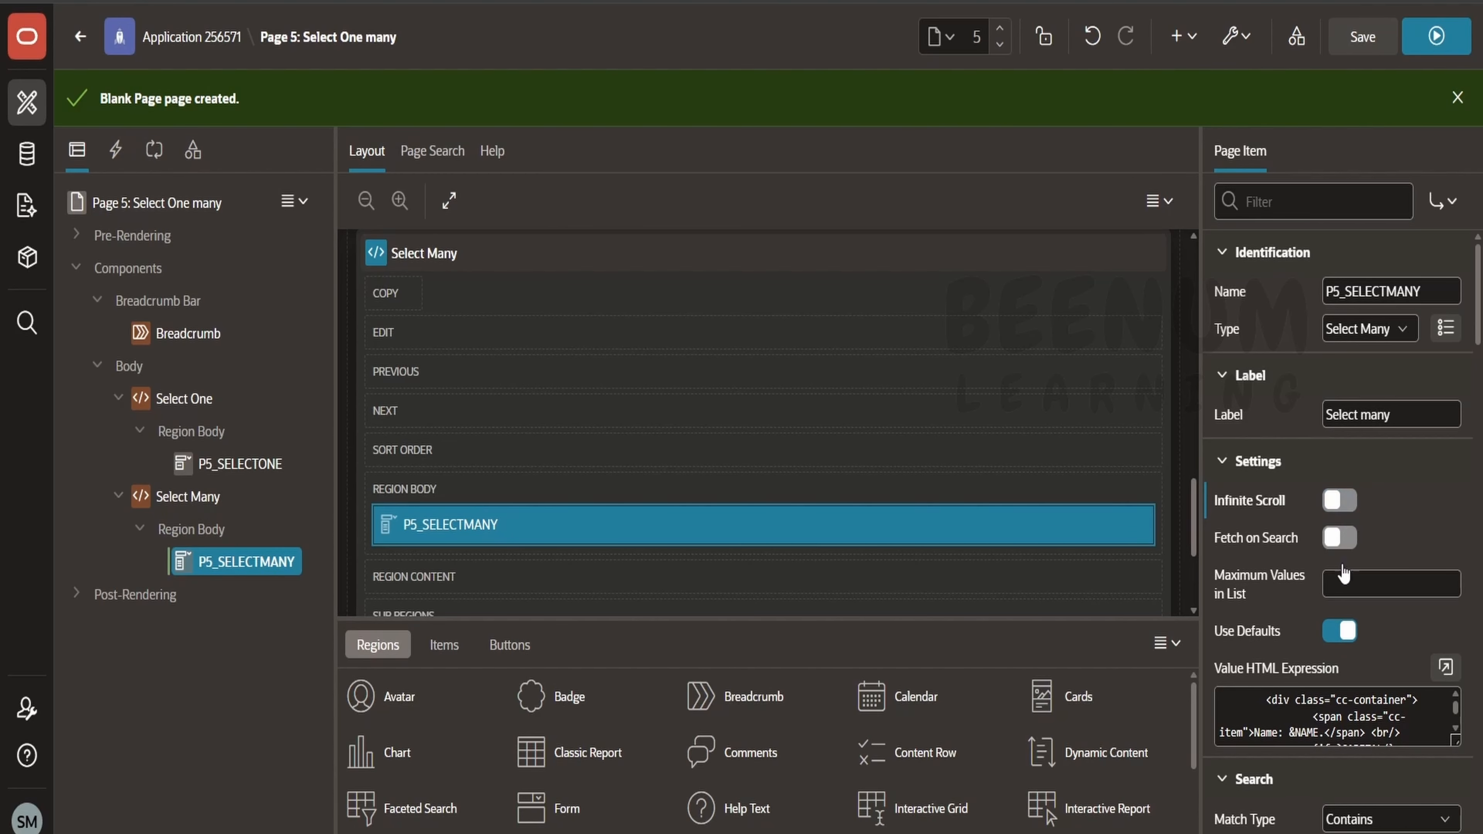
{"action": "left_click", "coordinate": [1340, 501]}
{"action": "scroll", "coordinate": [1345, 628], "scroll_direction": "down", "scroll_amount": 5}
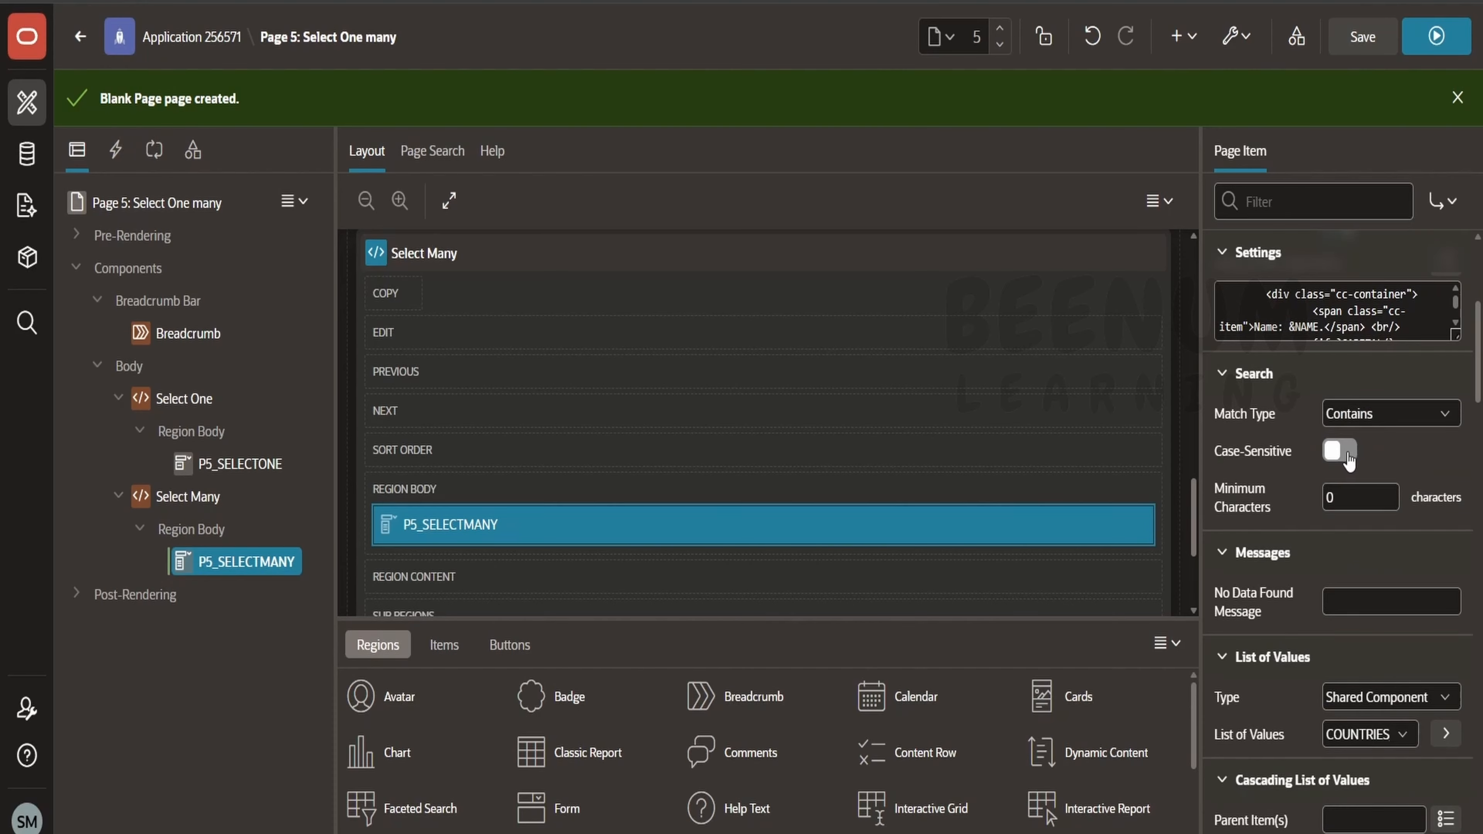
{"action": "scroll", "coordinate": [1320, 514], "scroll_direction": "down", "scroll_amount": 2}
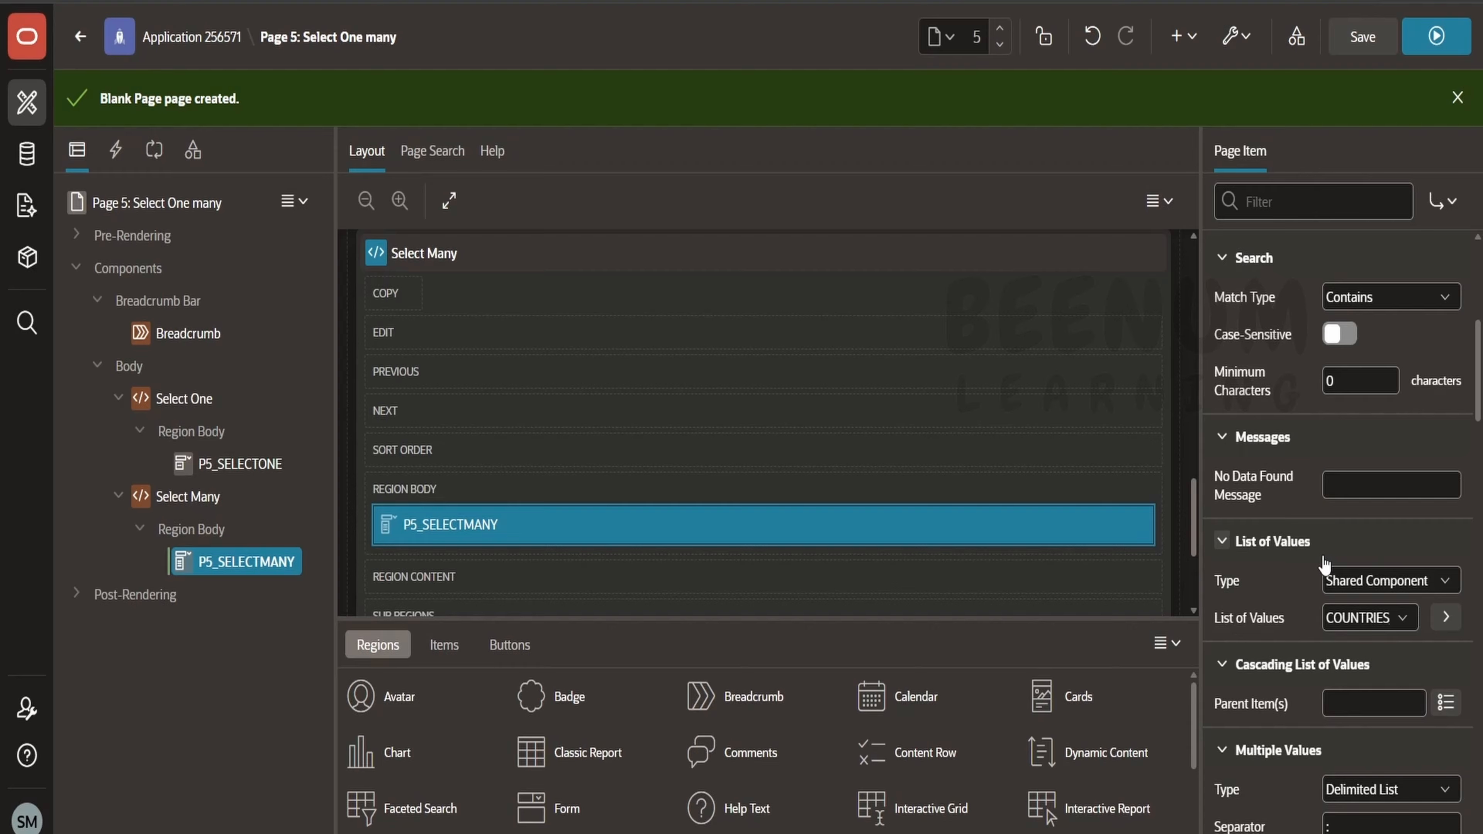
{"action": "left_click", "coordinate": [1333, 701]}
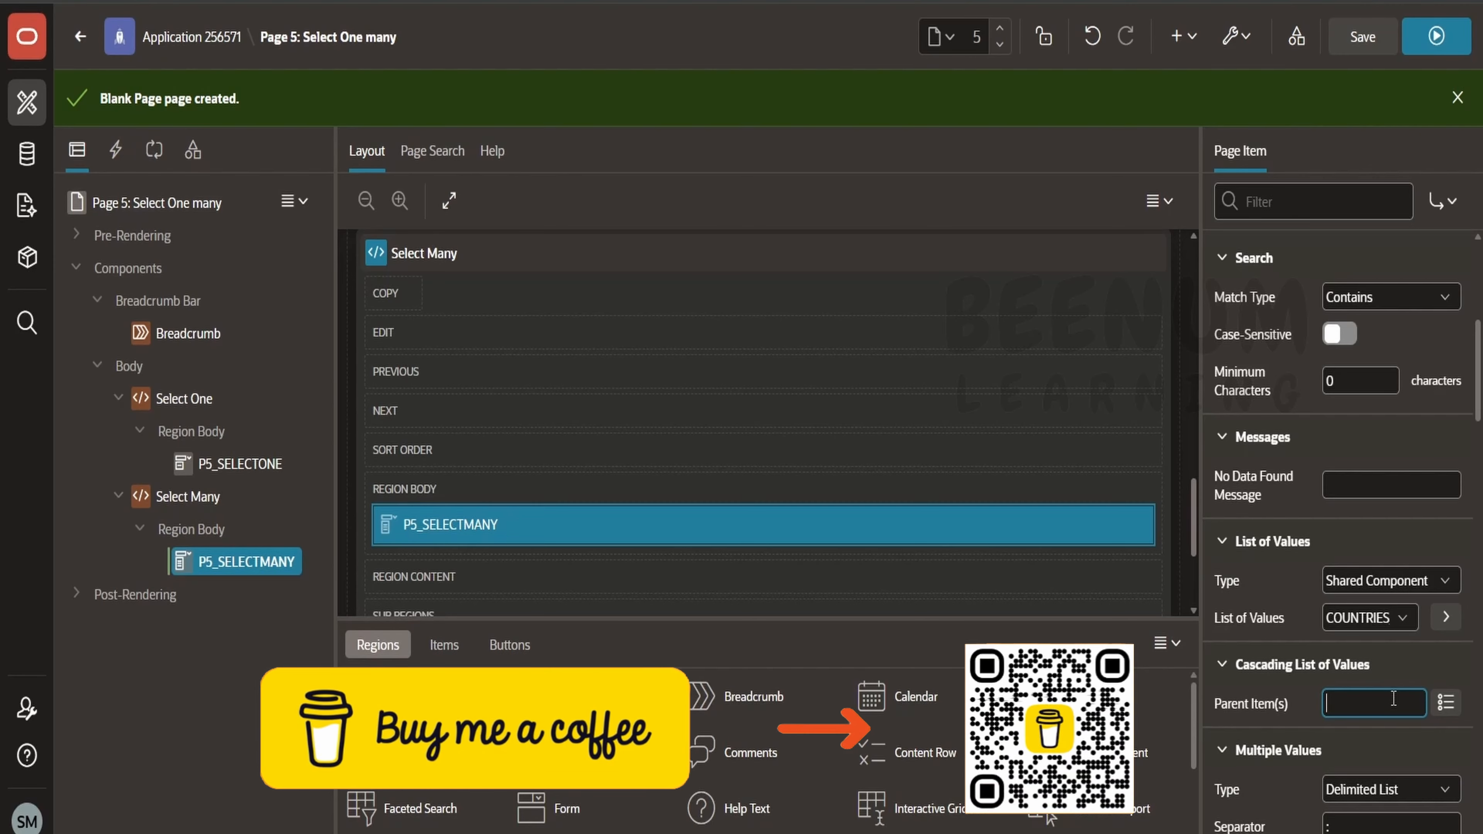
Step: Run page 5, open the Select Many list, and compare its entries with the HTML snippet in VS Code
{"action": "left_click", "coordinate": [1439, 39]}
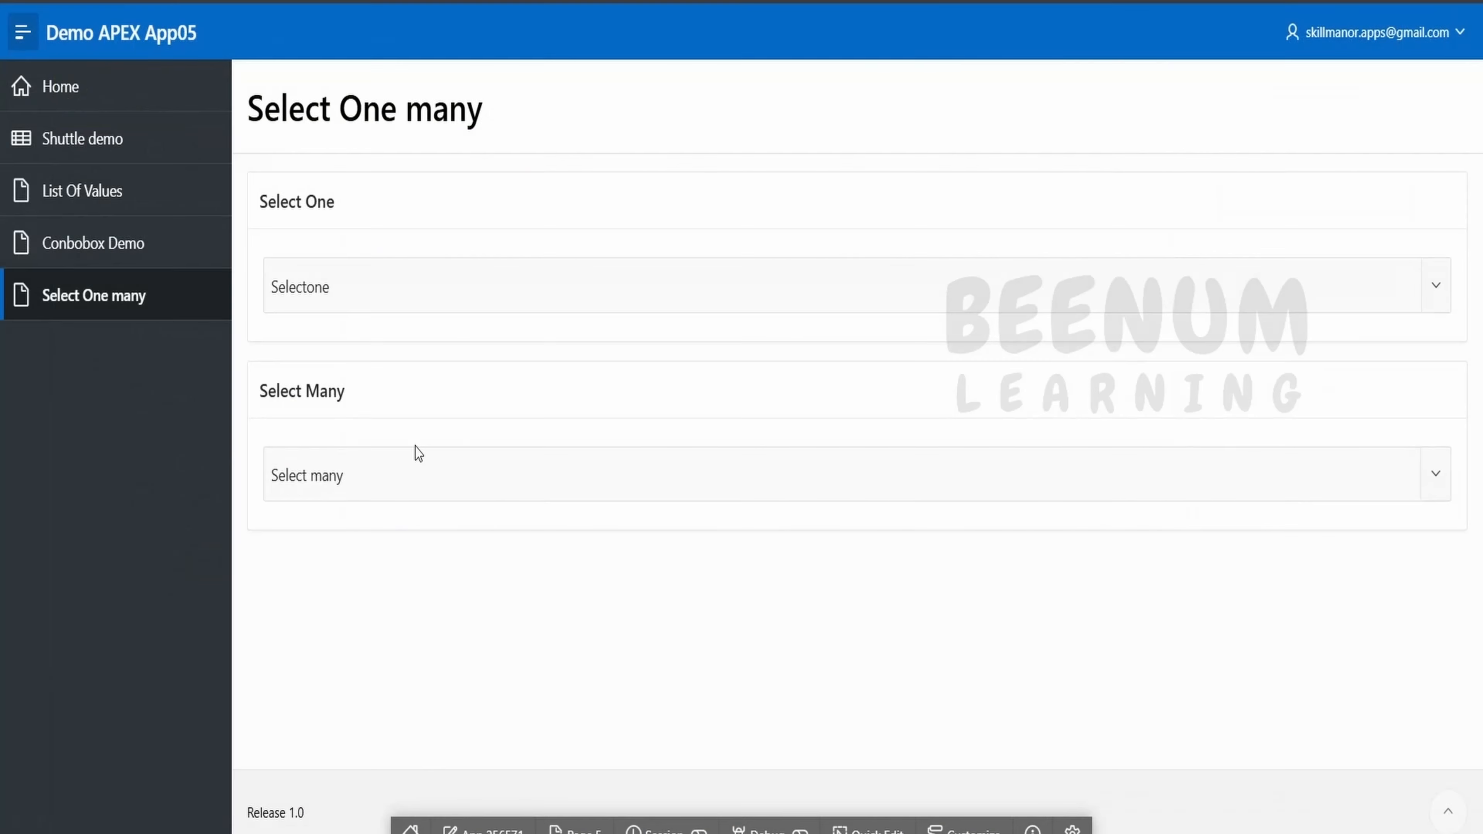
{"action": "left_click", "coordinate": [380, 465]}
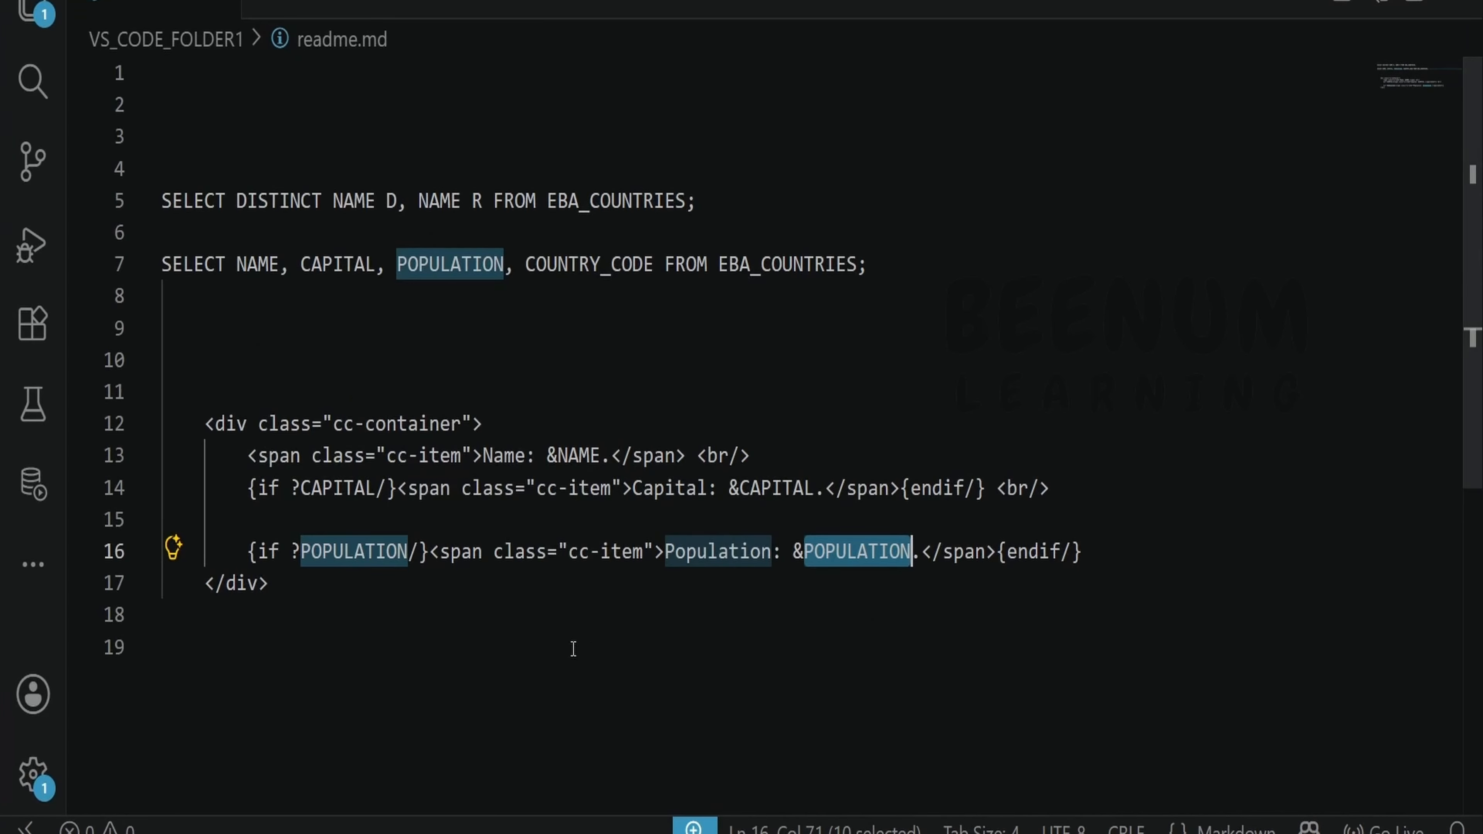
{"action": "left_click", "coordinate": [409, 646]}
{"action": "left_click_drag", "start_coordinate": [321, 596], "coordinate": [158, 413]}
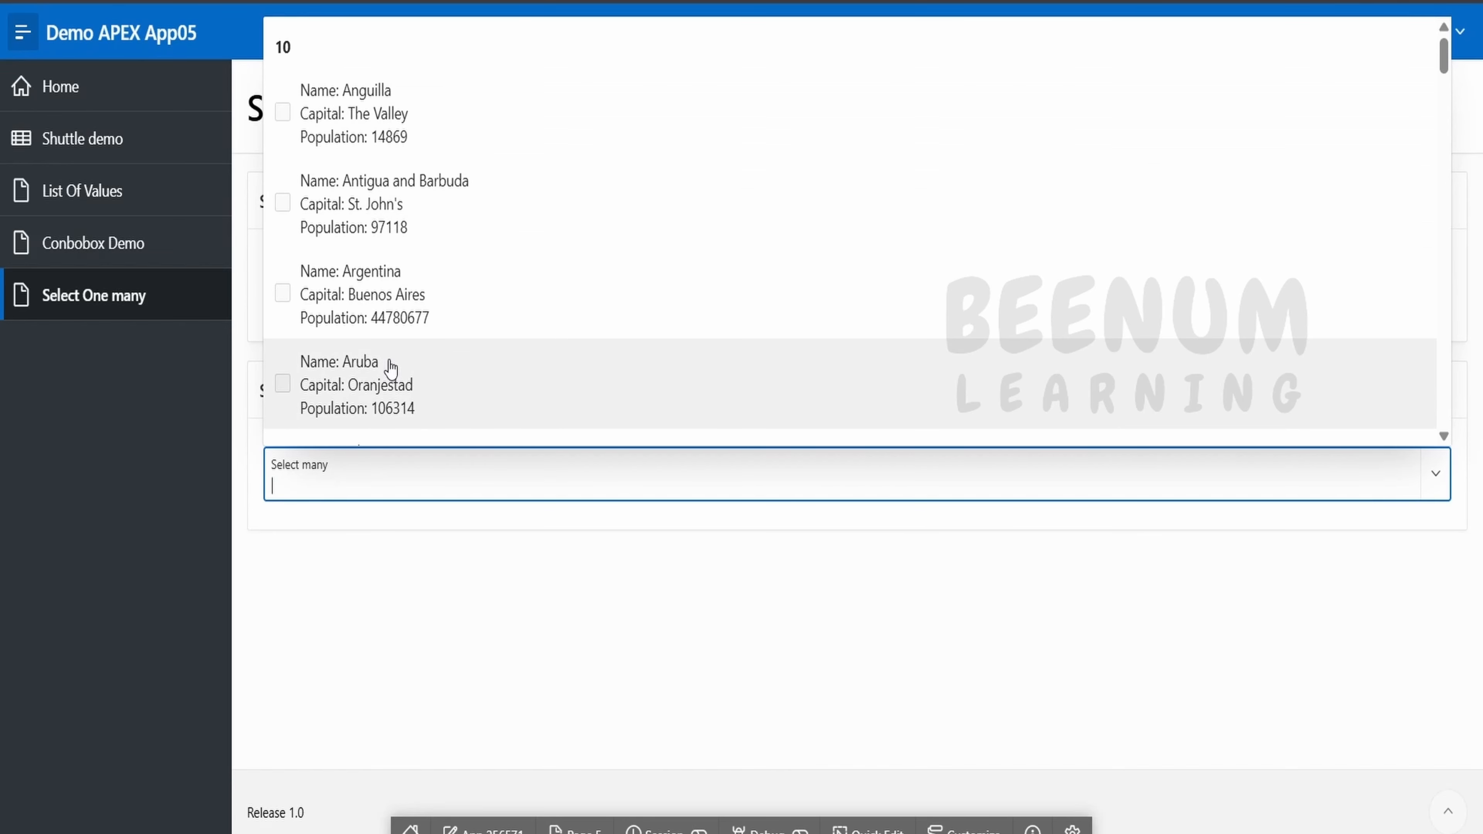
Step: Search the Select Many list for "india", "India" and "New"
{"action": "type", "text": "a"}
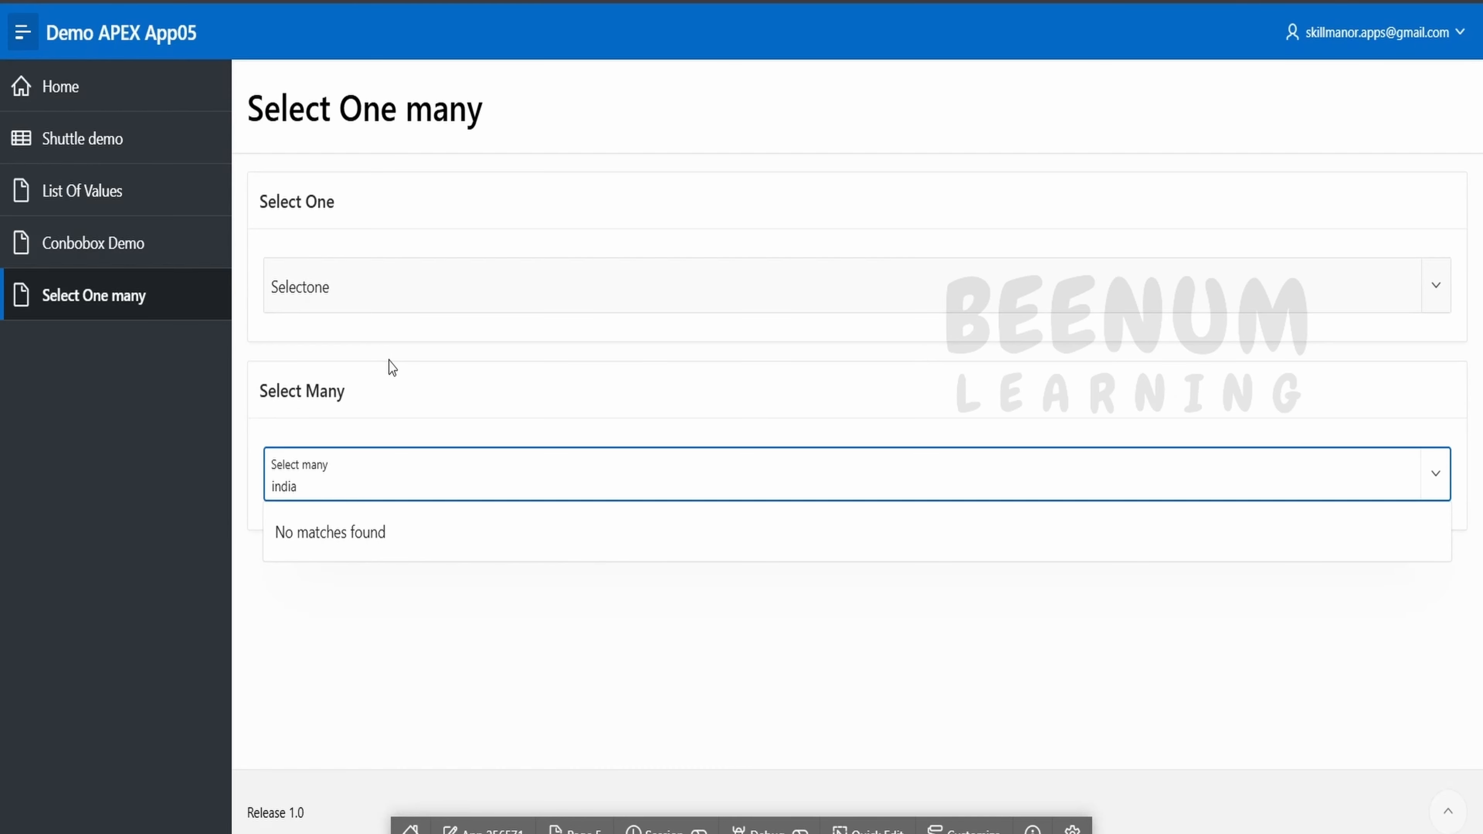
{"action": "type", "text": "India"}
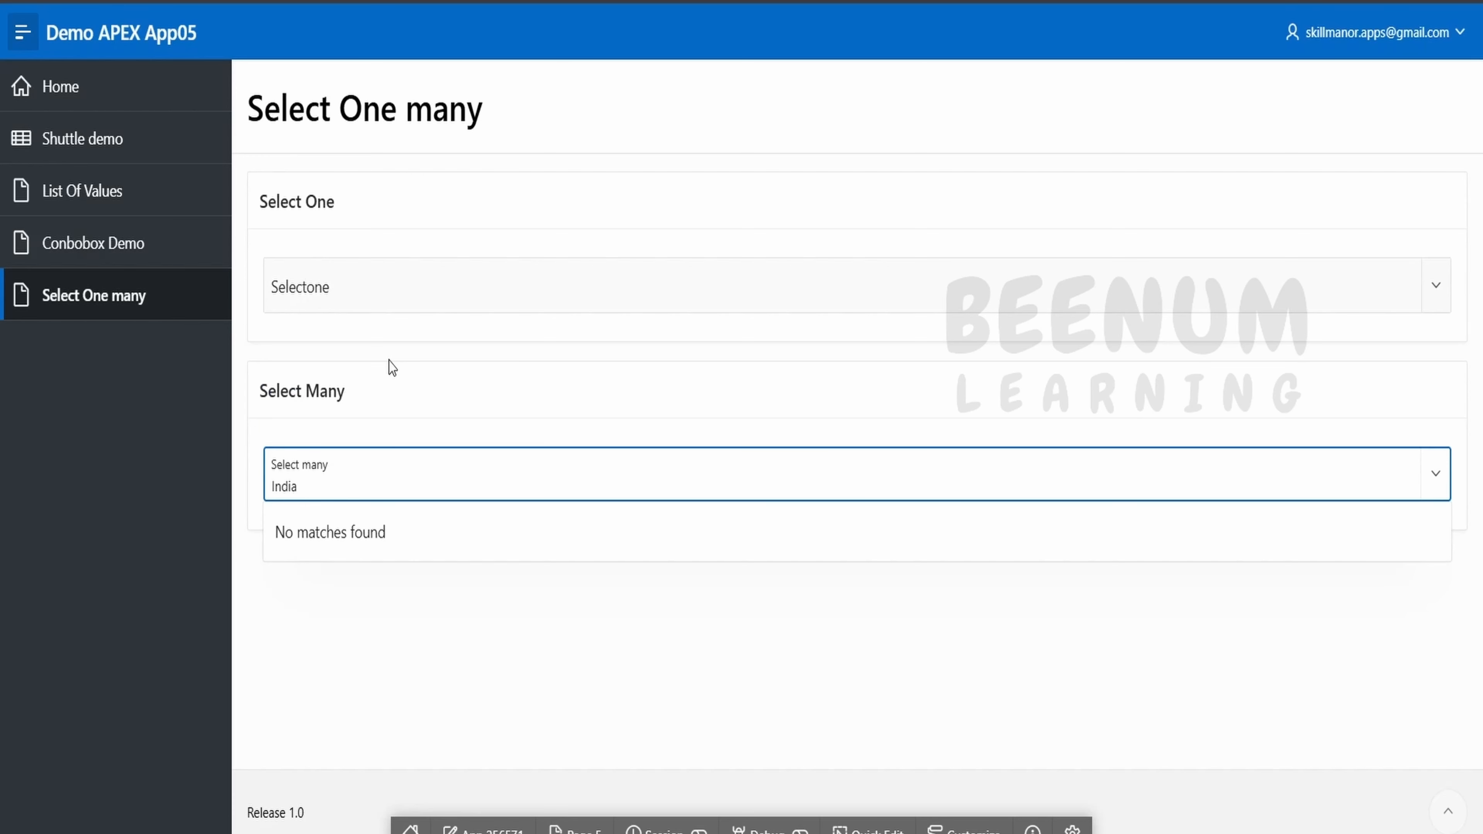
{"action": "key", "text": "ctrl+a"}
{"action": "type", "text": "New"}
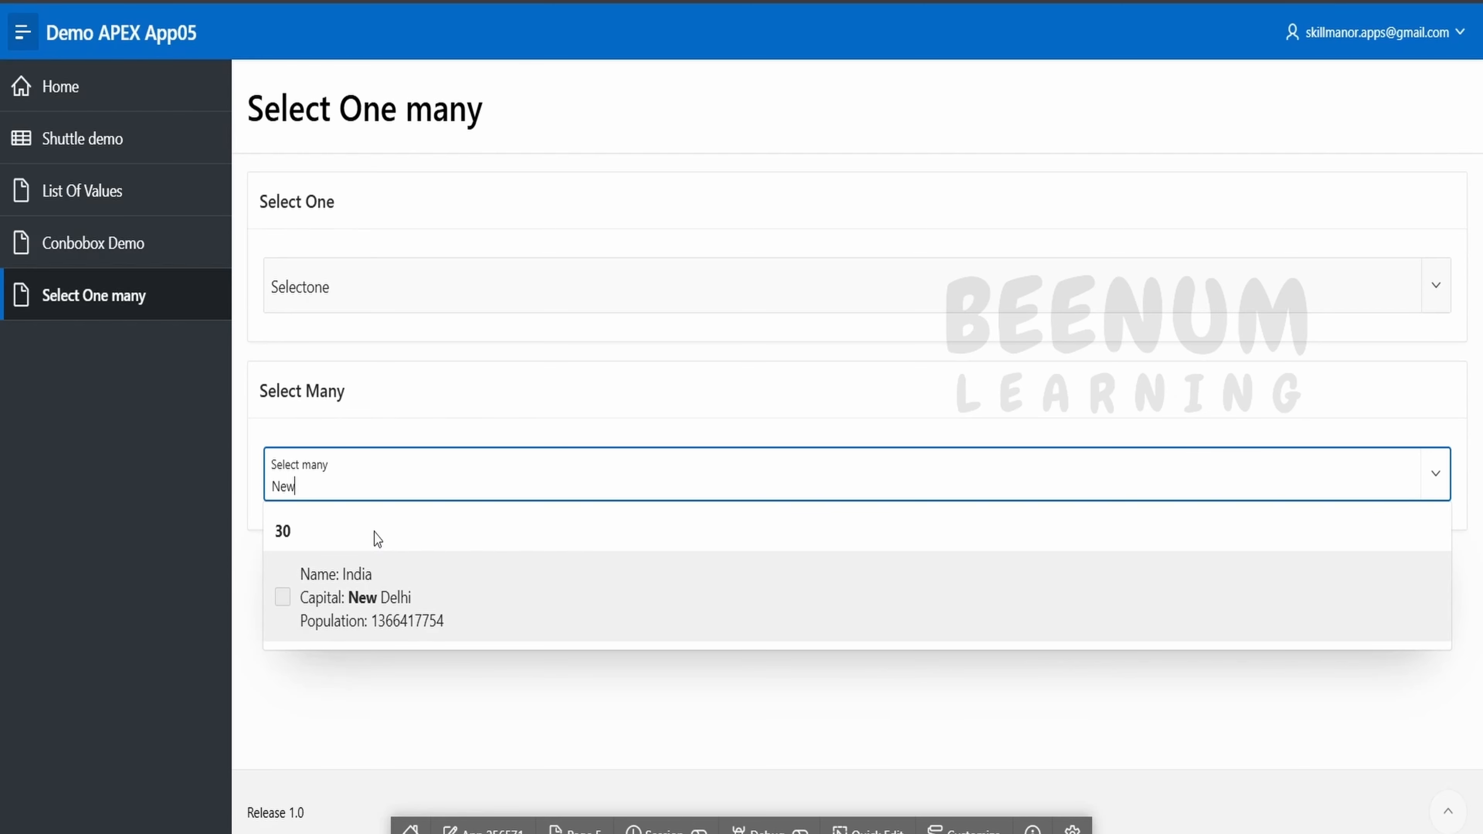
Step: Clear the search and select Aruba, Argentina, and Antigua and Barbuda in the Select Many list
{"action": "left_click", "coordinate": [371, 478]}
{"action": "left_click", "coordinate": [320, 357]}
{"action": "left_click", "coordinate": [332, 281]}
{"action": "left_click", "coordinate": [332, 173]}
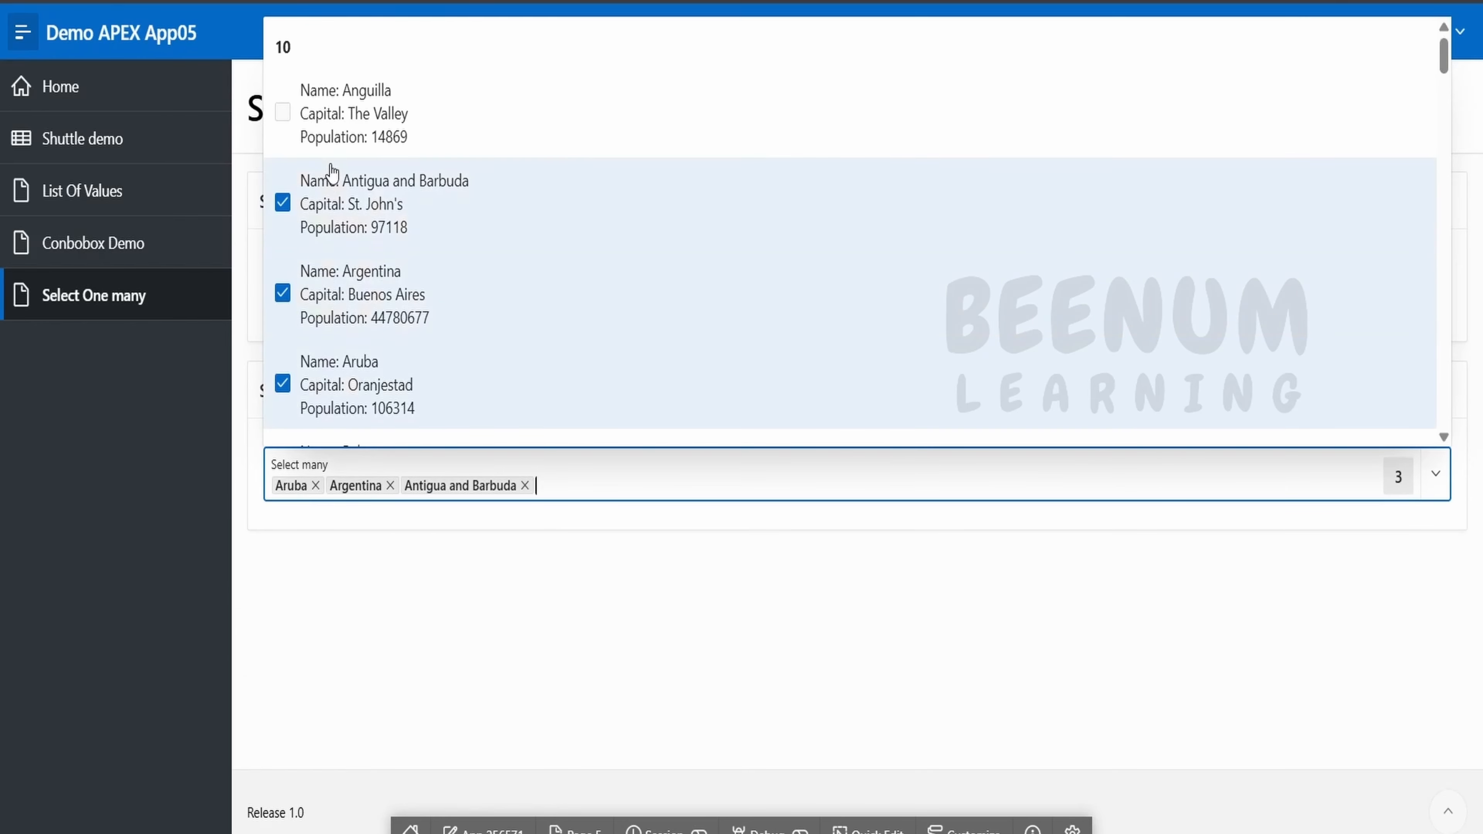
Step: Add Anguilla to the Select Many selection and display only the selected countries
{"action": "left_click", "coordinate": [609, 646]}
{"action": "left_click", "coordinate": [555, 490]}
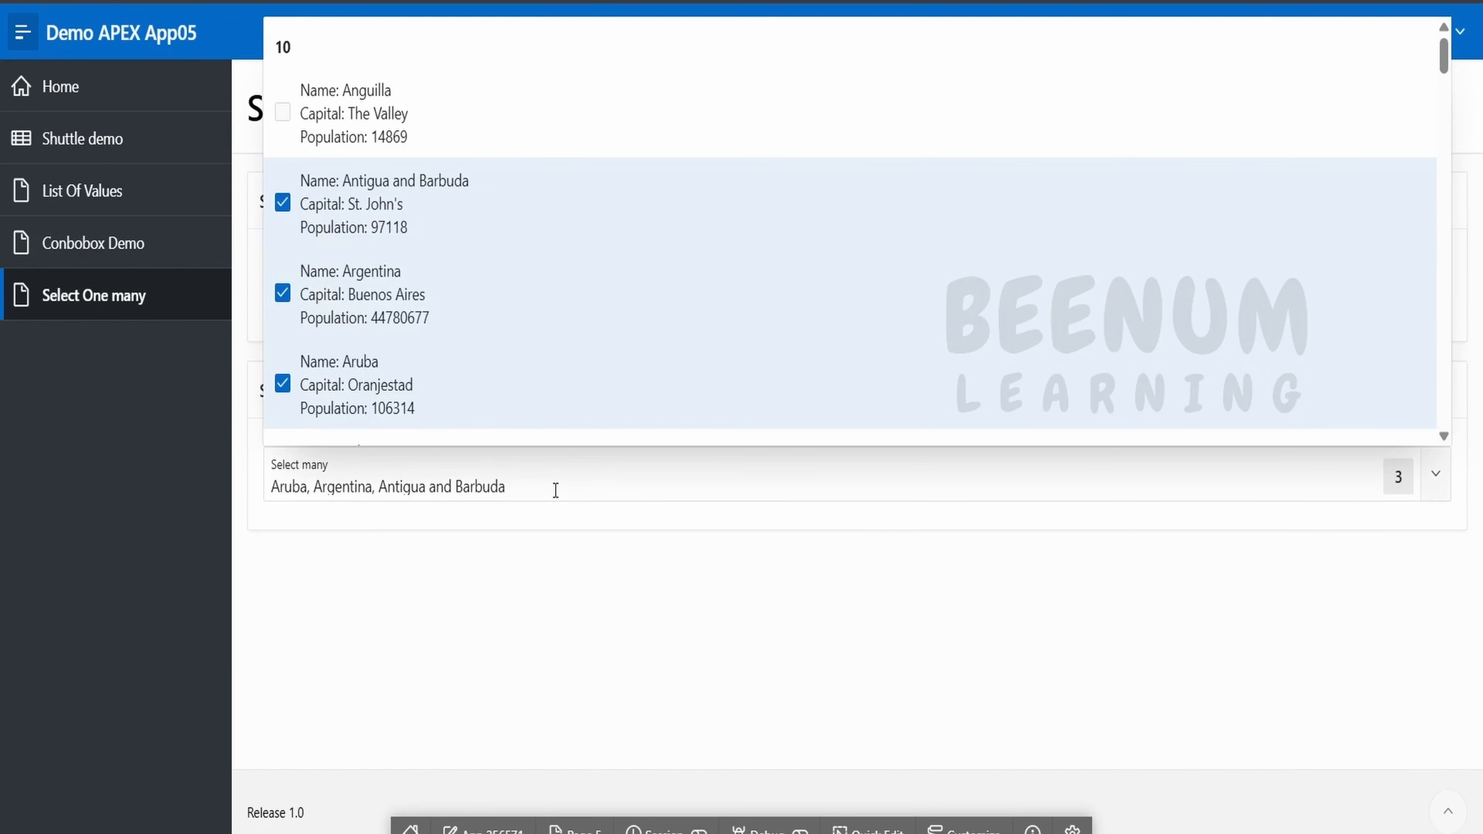
{"action": "left_click", "coordinate": [321, 112]}
{"action": "left_click", "coordinate": [1086, 611]}
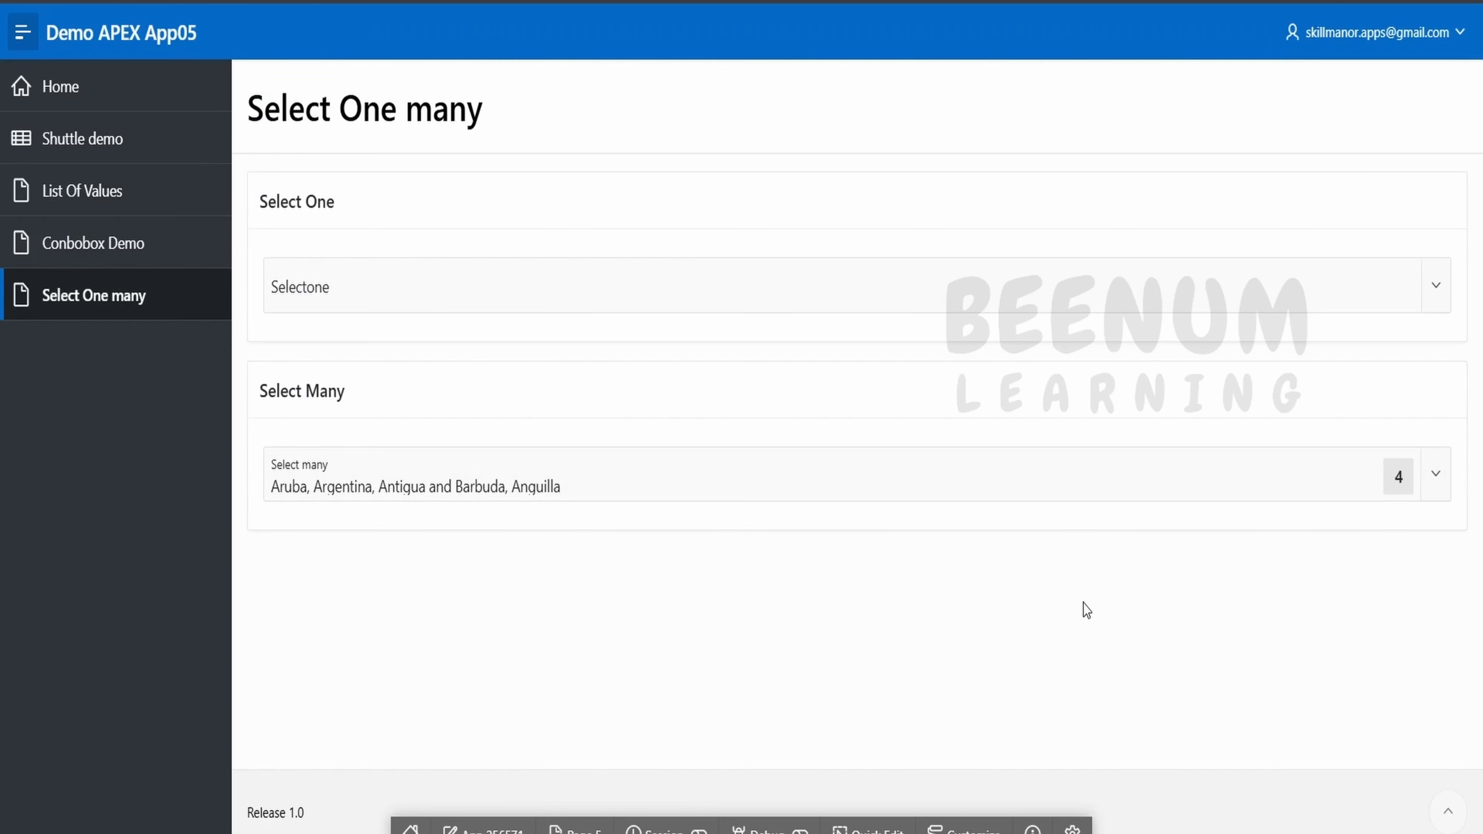
{"action": "left_click", "coordinate": [1399, 486]}
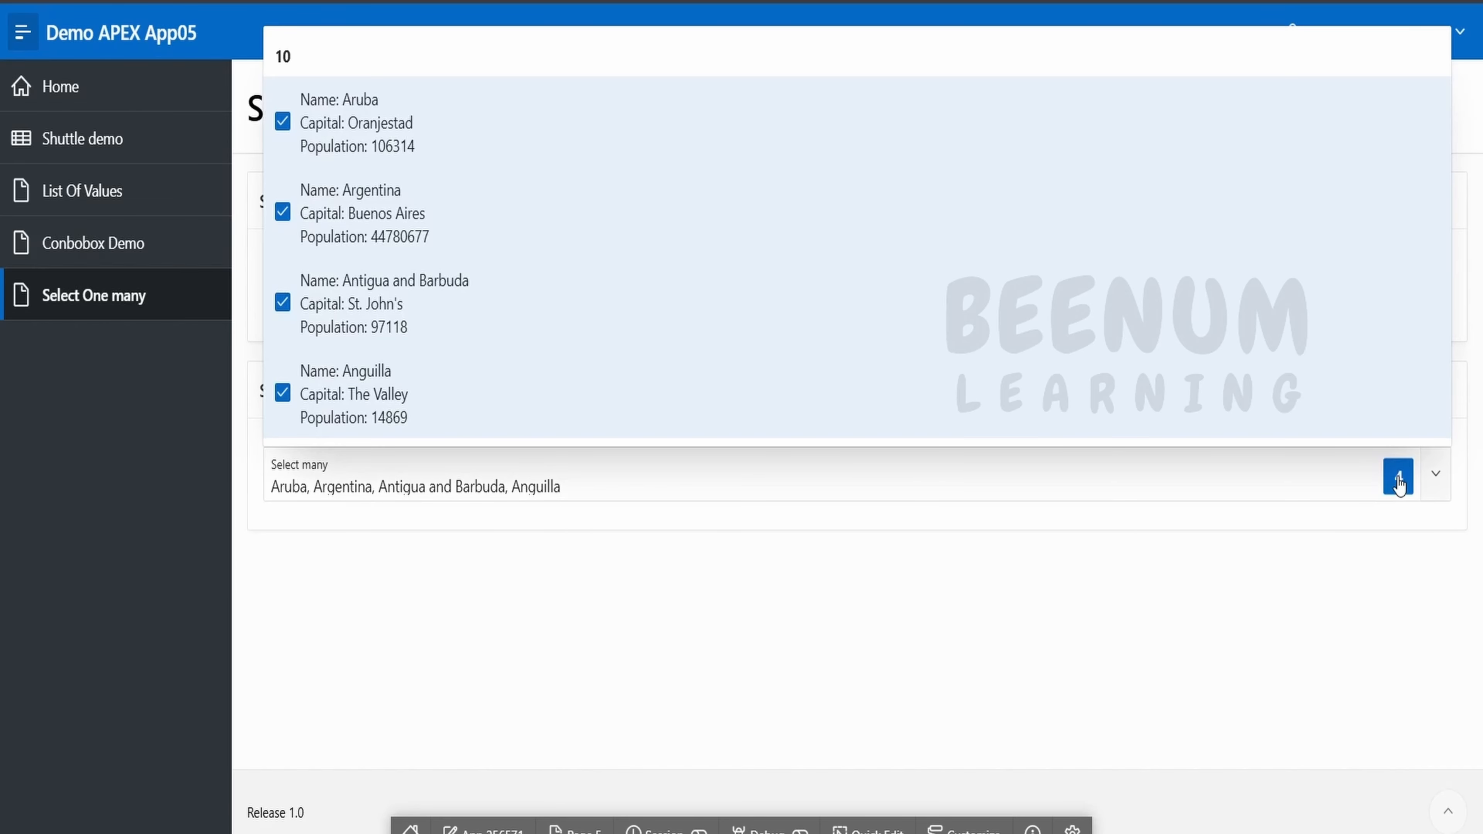